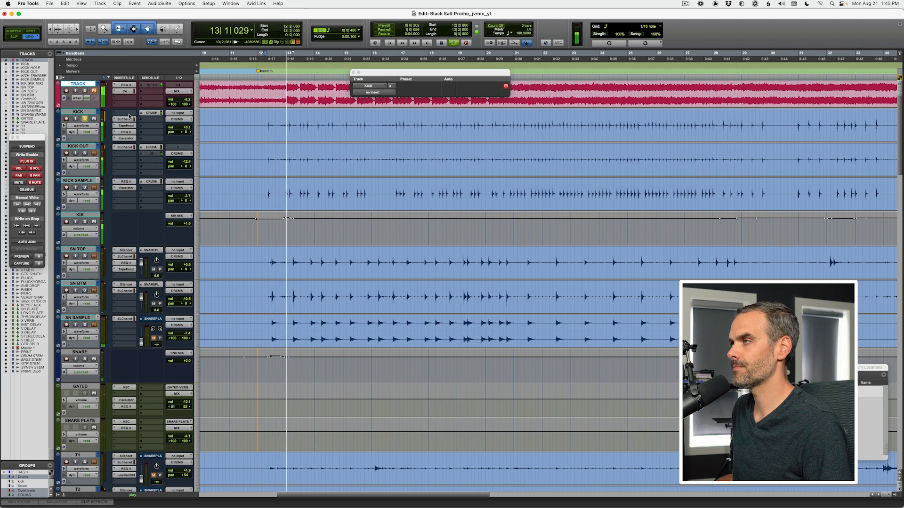
# Step: Insert the mono Silencer plug-in in the first slot of the KICK track and set it to Kick mode
pyautogui.press('space')
pyautogui.click(129, 116)
pyautogui.moveTo(141, 114)
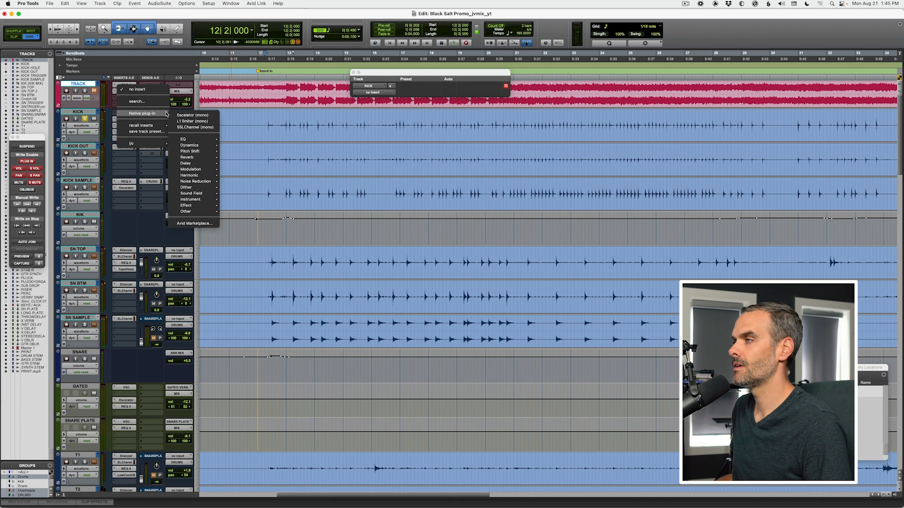
pyautogui.moveTo(189, 145)
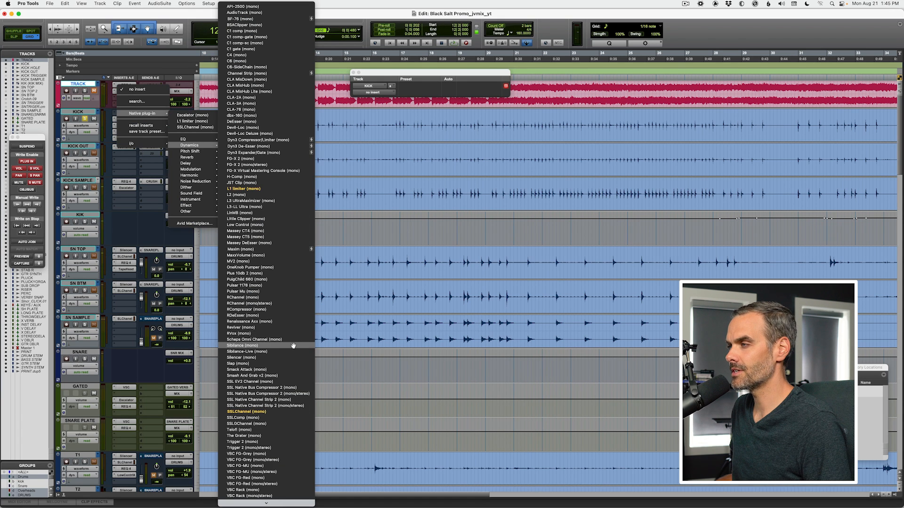
pyautogui.click(285, 359)
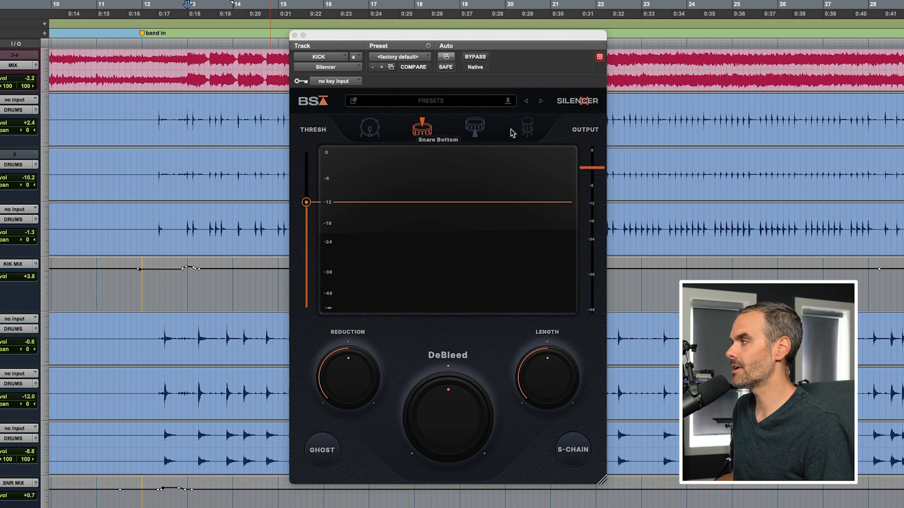
pyautogui.click(371, 133)
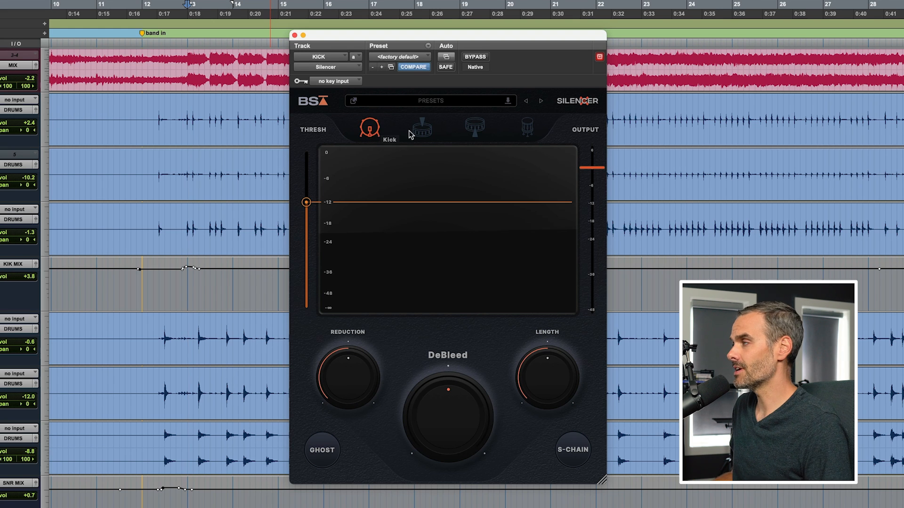
# Step: Lower Silencer's threshold on the kick to -21.32 dB during playback and compare the sound with the plug-in bypassed
pyautogui.press('space')
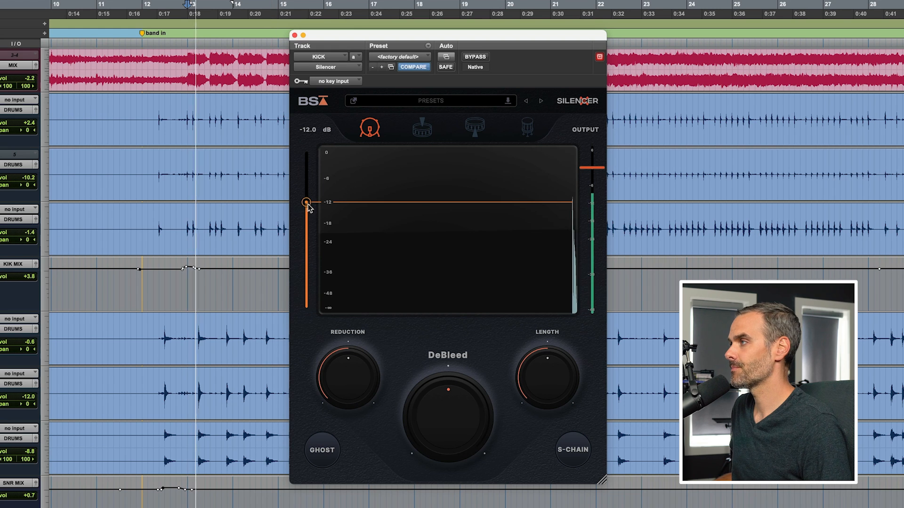
pyautogui.moveTo(306, 202); pyautogui.dragTo(306, 235)
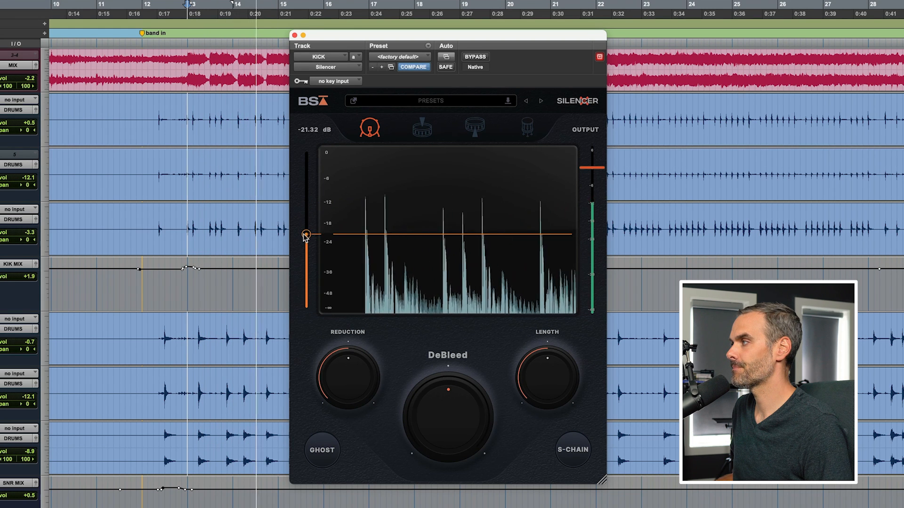
pyautogui.click(475, 57)
pyautogui.click(475, 58)
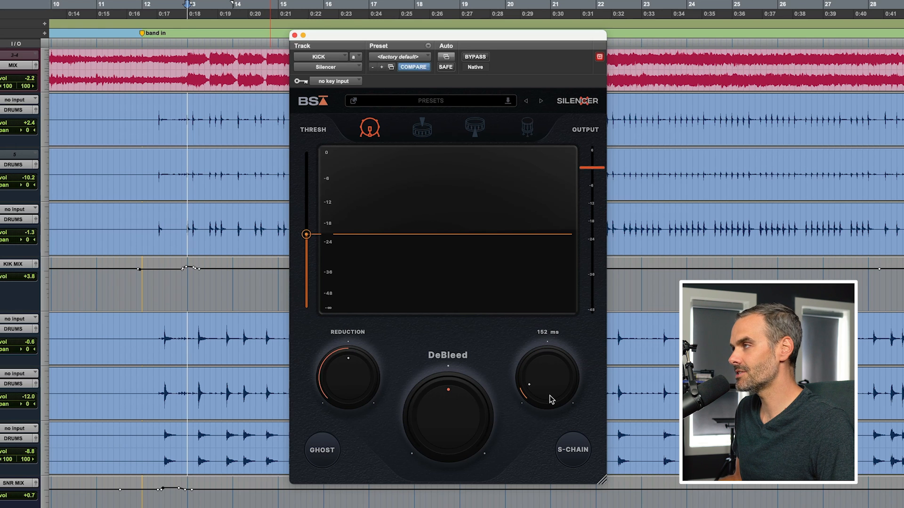
# Step: Fine-tune Silencer's Length on the kick to a little over 152 ms and compare the result with bypass during playback
pyautogui.moveTo(552, 399); pyautogui.dragTo(553, 394)
pyautogui.click(475, 58)
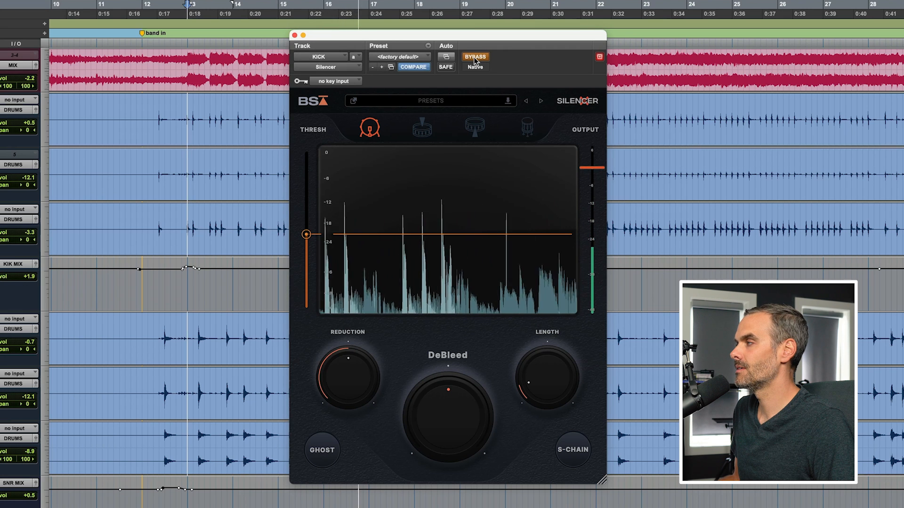
pyautogui.click(475, 58)
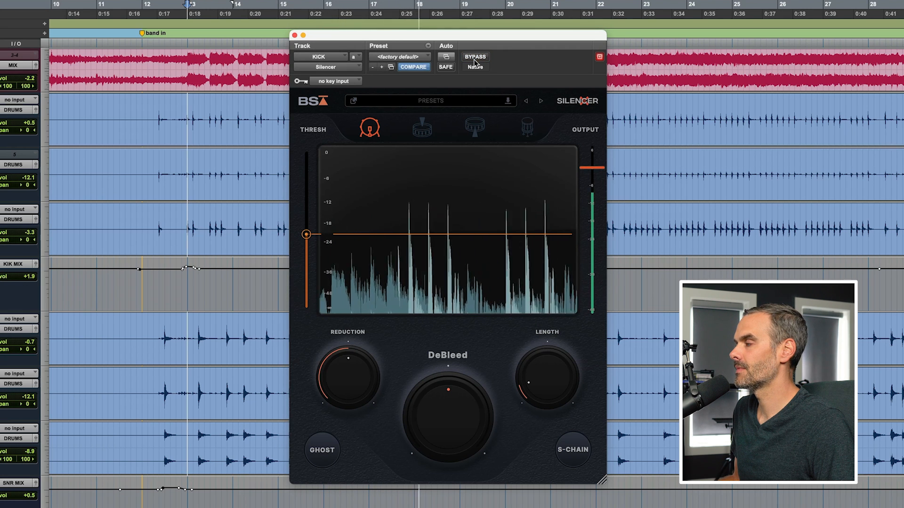
pyautogui.press('space')
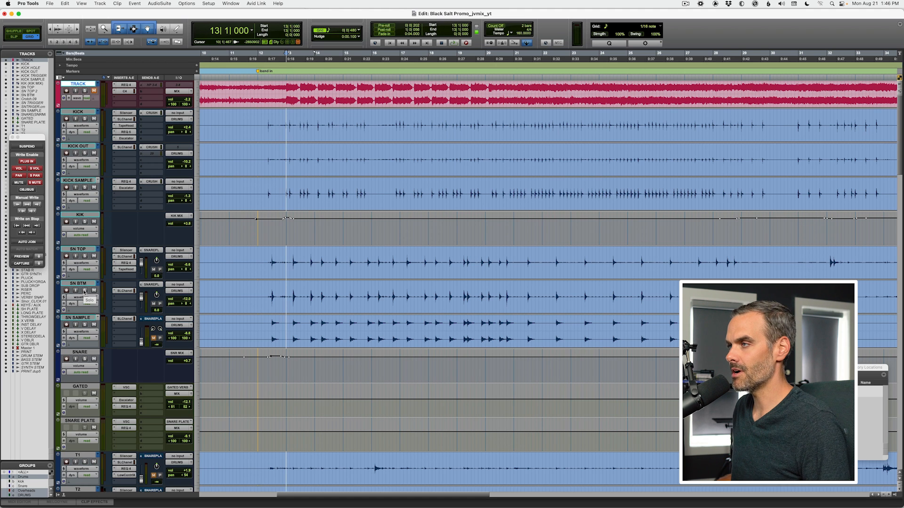
# Step: Insert the mono Silencer plug-in in the first slot of the SN BTM track and set it to Snare Bottom mode
pyautogui.press('space')
pyautogui.click(125, 297)
pyautogui.moveTo(146, 285)
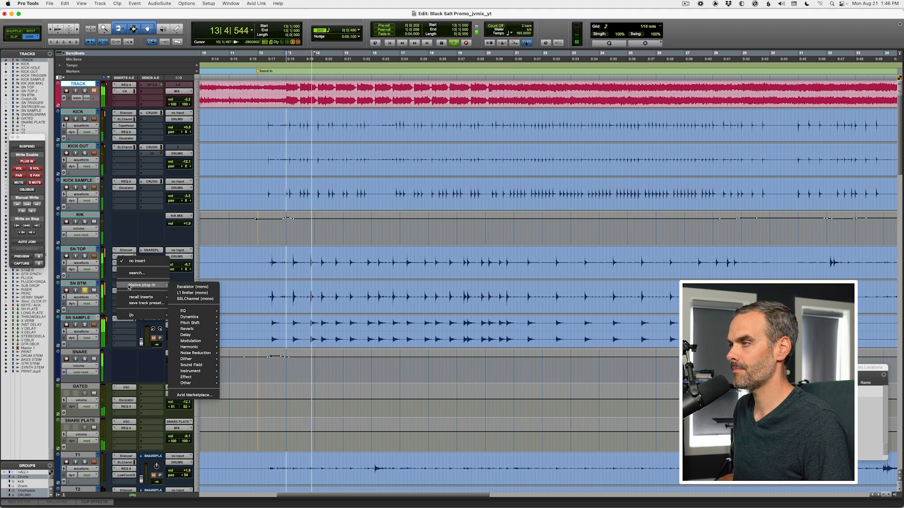
pyautogui.moveTo(207, 317)
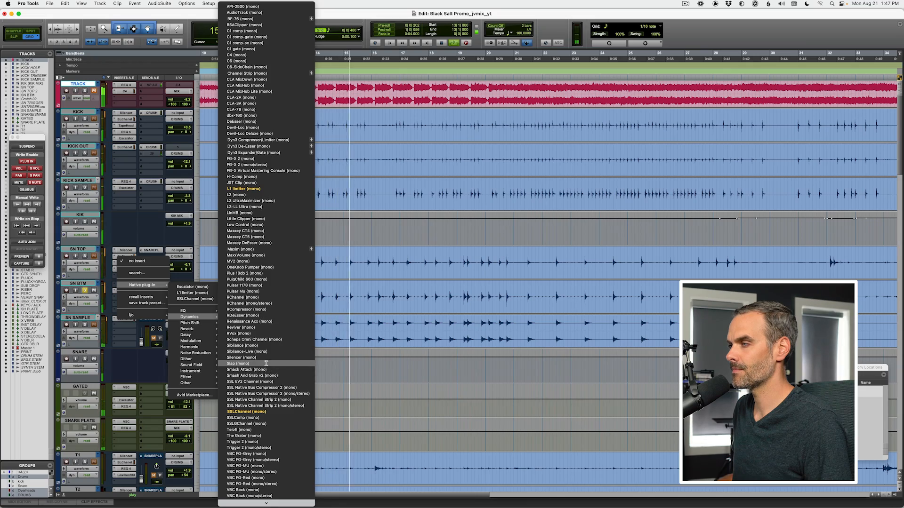
pyautogui.click(268, 361)
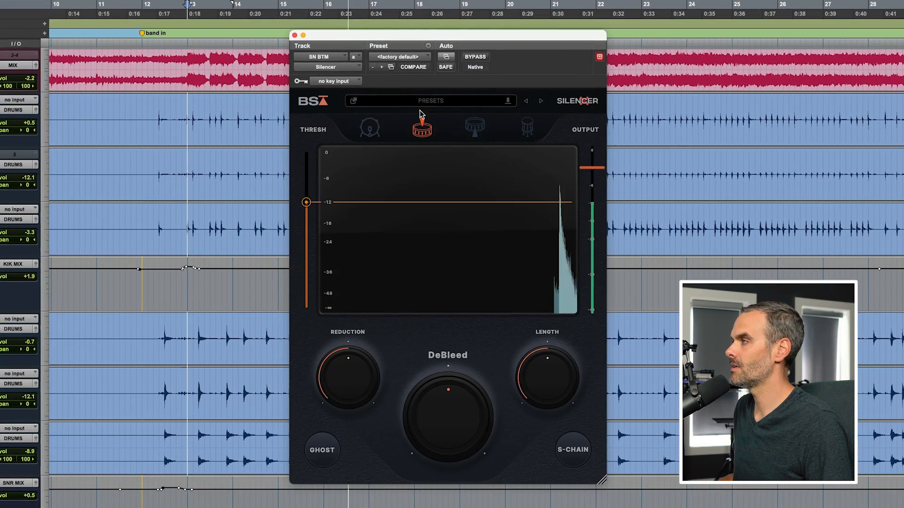
pyautogui.click(471, 131)
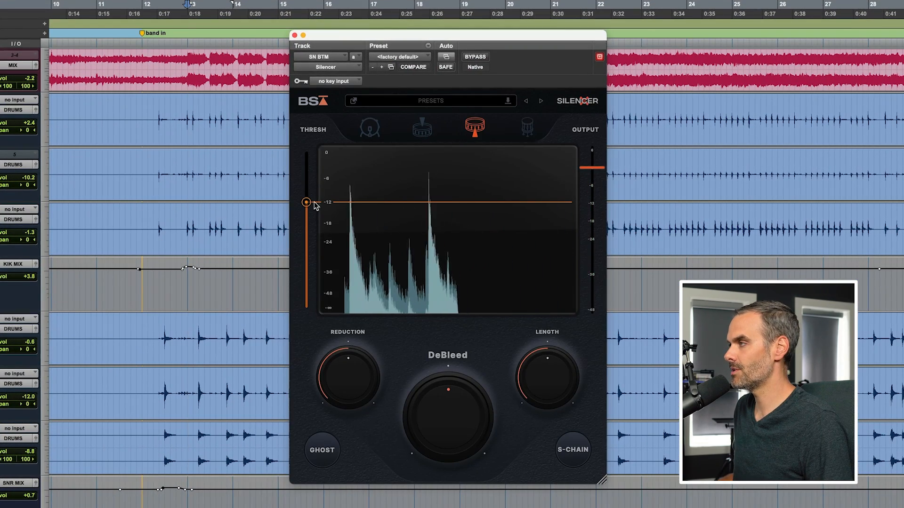
# Step: Lower Silencer's threshold on the snare bottom to -15.58 dB and compare the sound with the plug-in bypassed
pyautogui.moveTo(307, 204)
pyautogui.moveTo(307, 204); pyautogui.dragTo(306, 215)
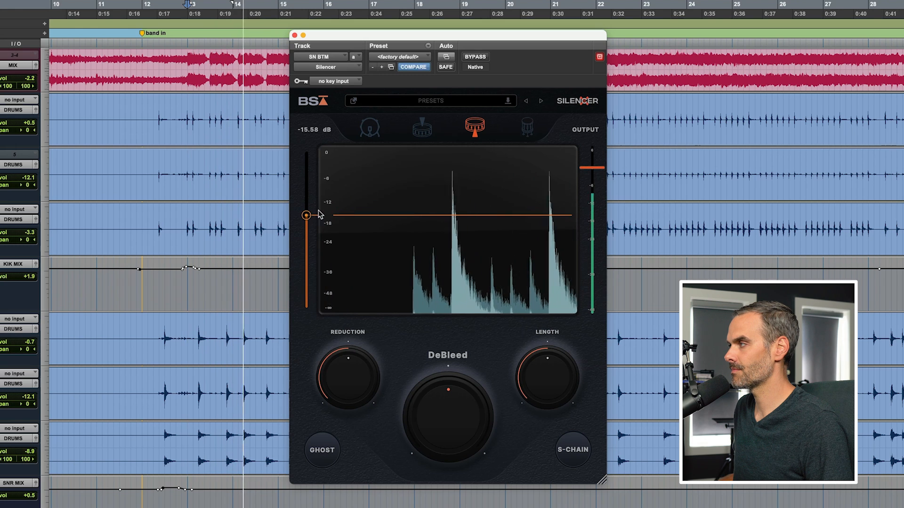
pyautogui.click(480, 59)
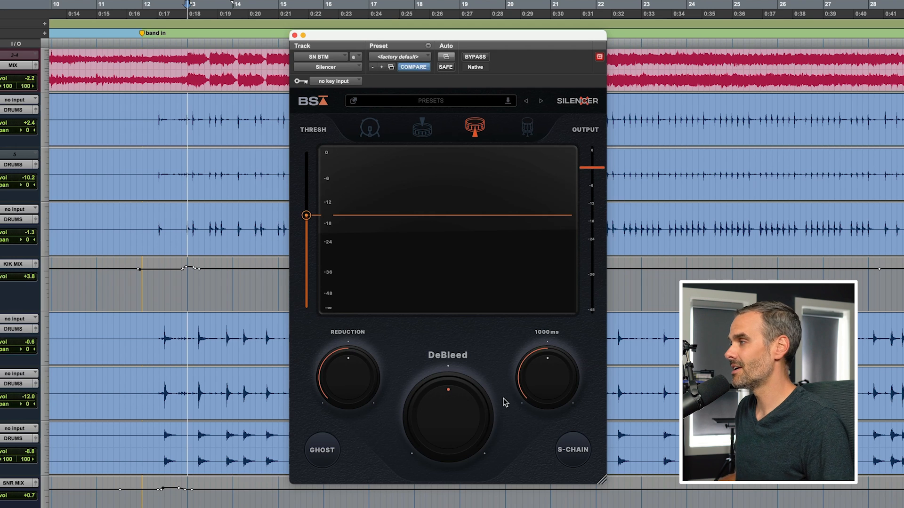
# Step: Shorten Silencer's Length on the snare bottom and set DeBleed to -44 %
pyautogui.press('space')
pyautogui.moveTo(544, 382); pyautogui.dragTo(541, 382)
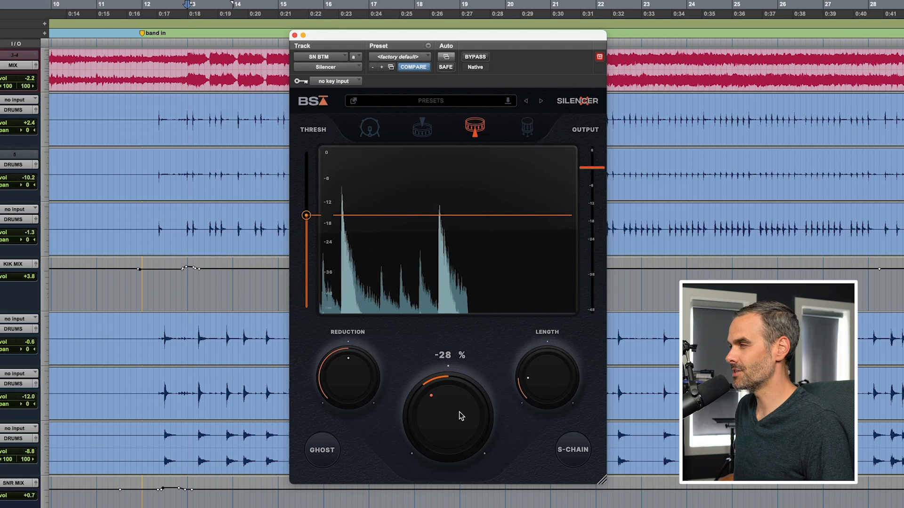
pyautogui.moveTo(462, 413); pyautogui.dragTo(461, 417)
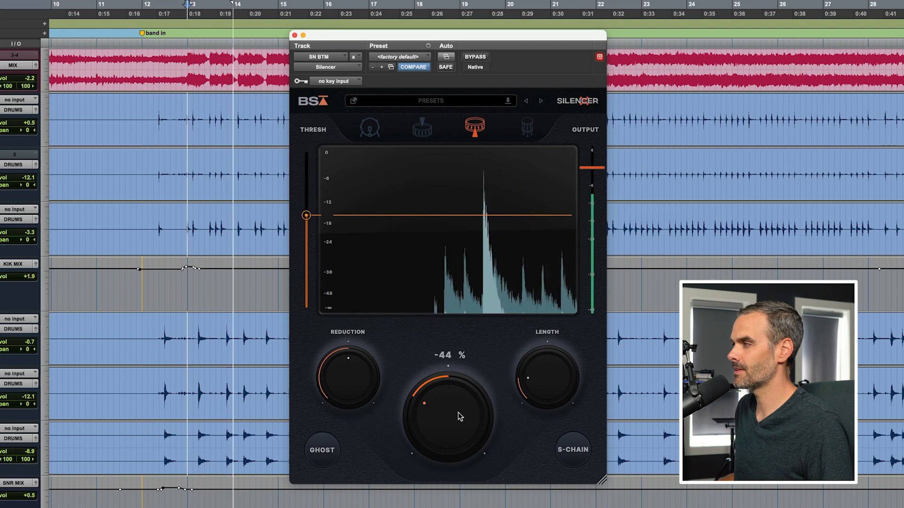
# Step: Compare the snare bottom with Silencer bypassed and active during playback
pyautogui.click(475, 57)
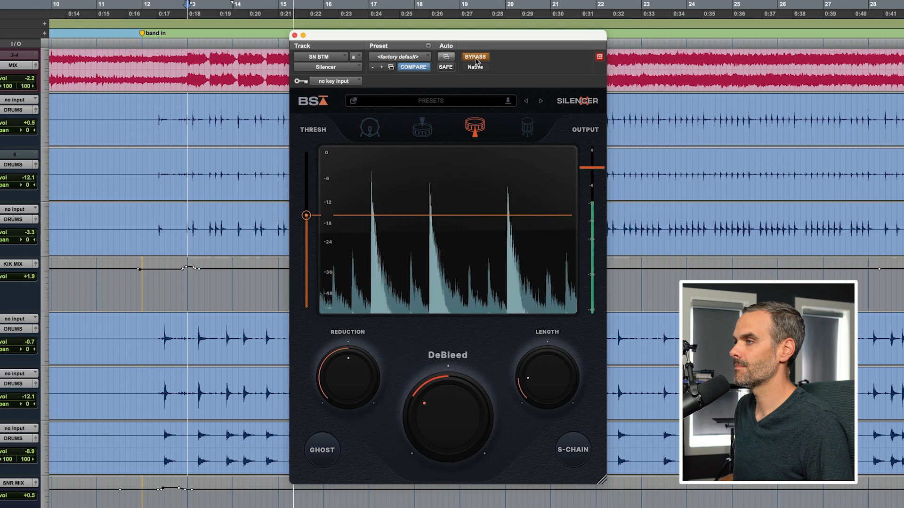
pyautogui.click(475, 57)
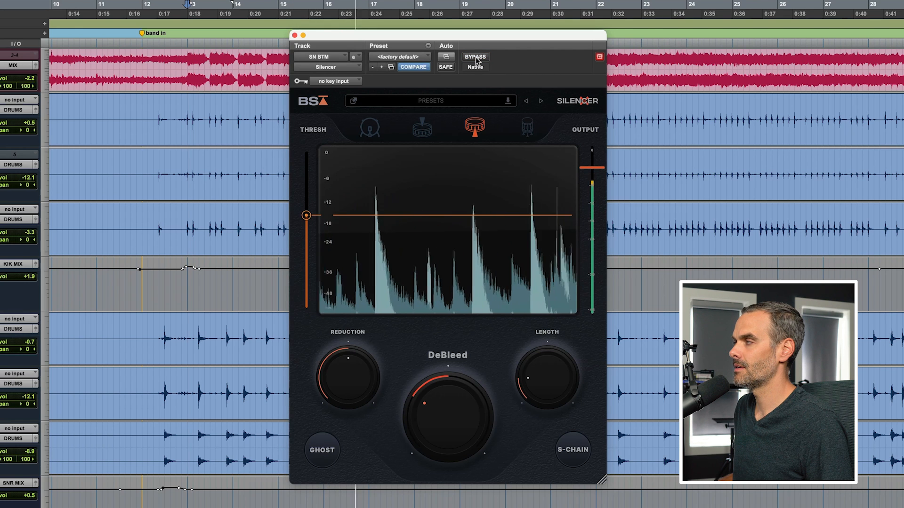
pyautogui.click(475, 57)
pyautogui.click(475, 57)
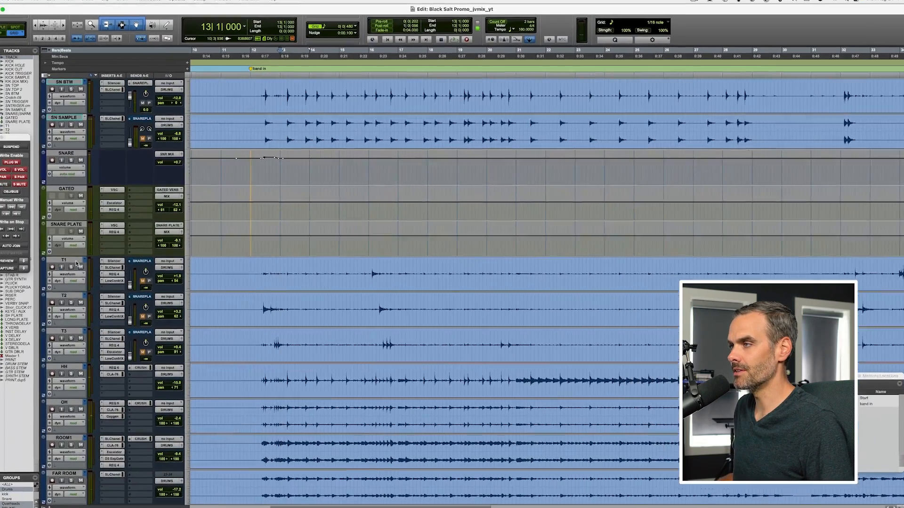
# Step: Select tom tracks T1 to T3 and reactivate their bypassed Silencer inserts together during playback
pyautogui.click(75, 261)
pyautogui.keyDown('shift'); pyautogui.click(71, 331); pyautogui.keyUp('shift')
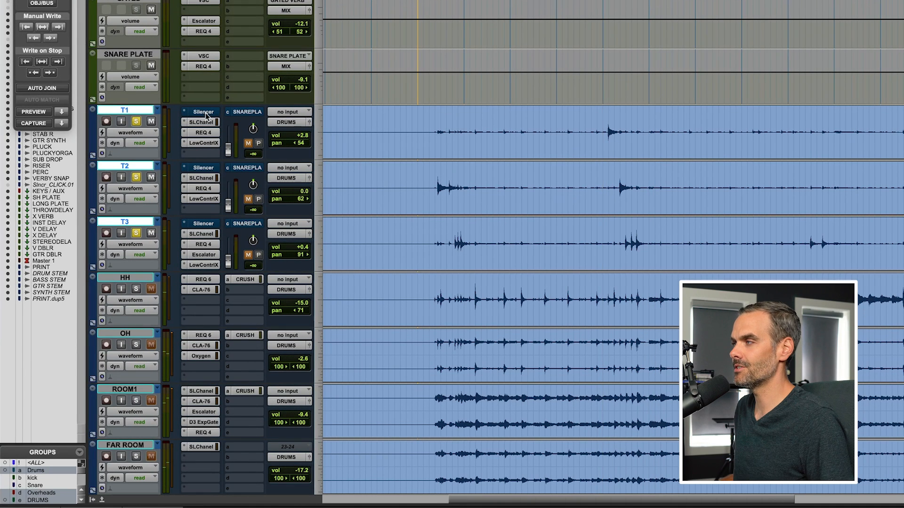
pyautogui.press('space')
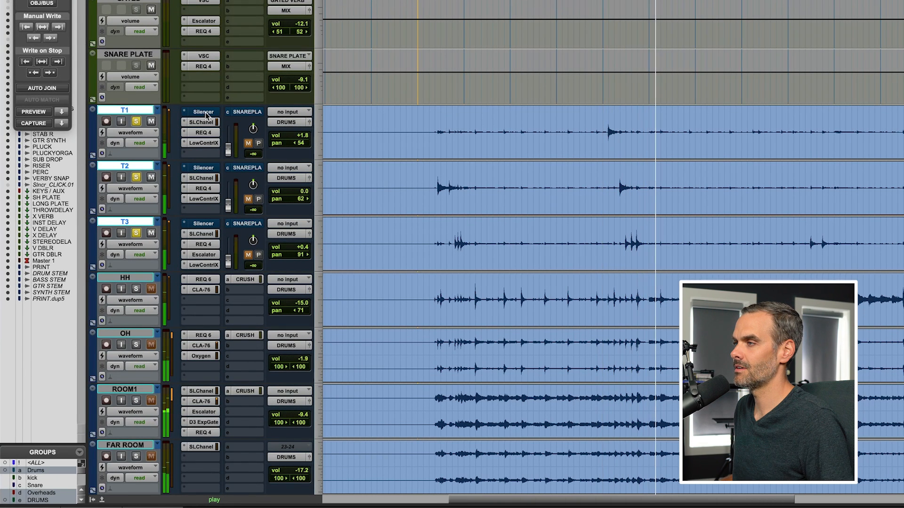
pyautogui.keyDown('alt'); pyautogui.keyDown('shift'); pyautogui.keyDown('super'); pyautogui.click(207, 113); pyautogui.keyUp('super'); pyautogui.keyUp('shift'); pyautogui.keyUp('alt')
pyautogui.press('space')
pyautogui.press('space')
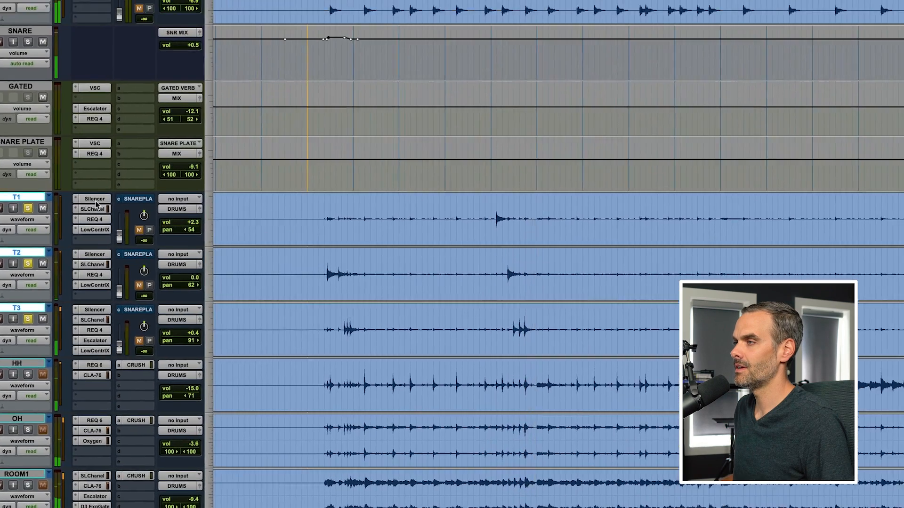
# Step: Show the Silencer window for tom T2 during playback and place it clear of the tom hits in the timeline
pyautogui.click(203, 113)
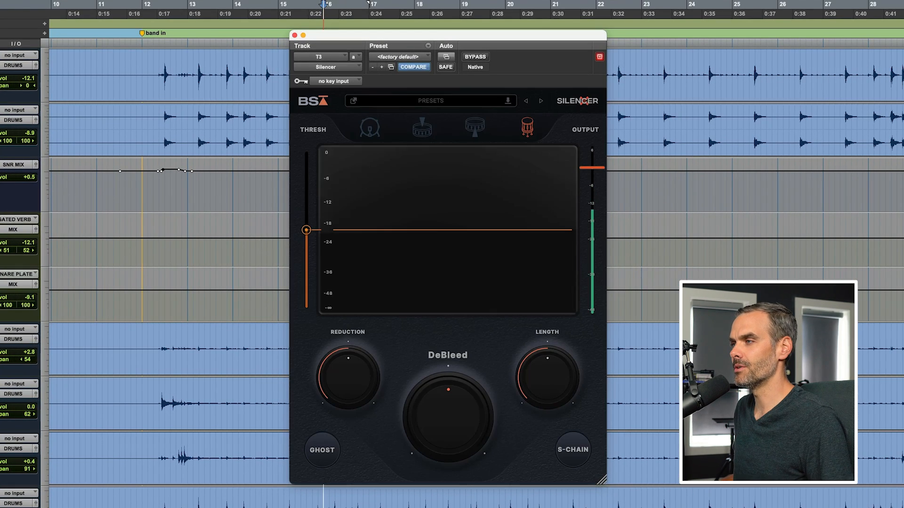
pyautogui.click(109, 300)
pyautogui.press('space')
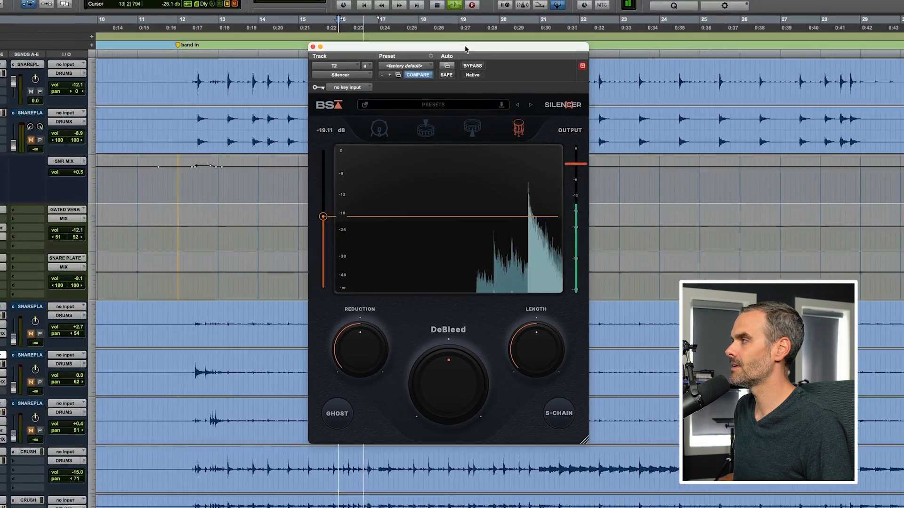
pyautogui.moveTo(472, 35); pyautogui.dragTo(807, 33)
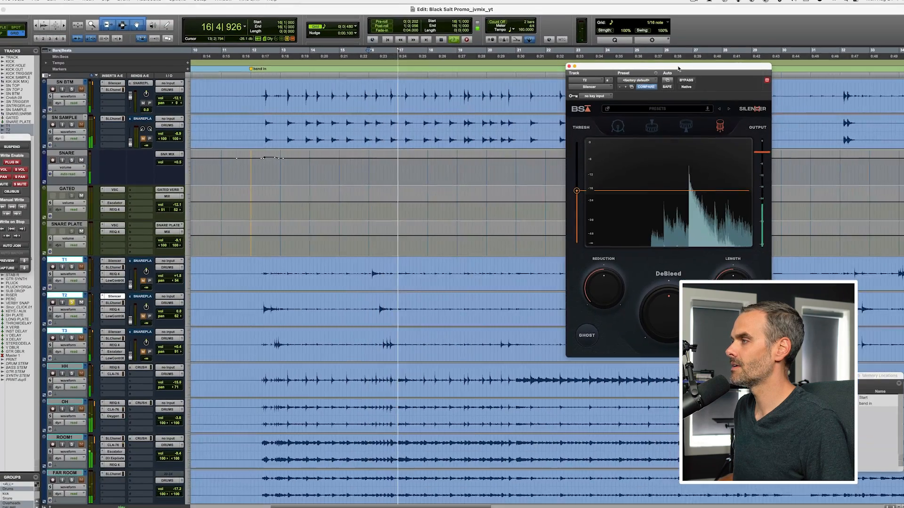
# Step: Bypass Silencer on T2 and play the tom track back without it
pyautogui.press('space')
pyautogui.click(688, 79)
pyautogui.press('space')
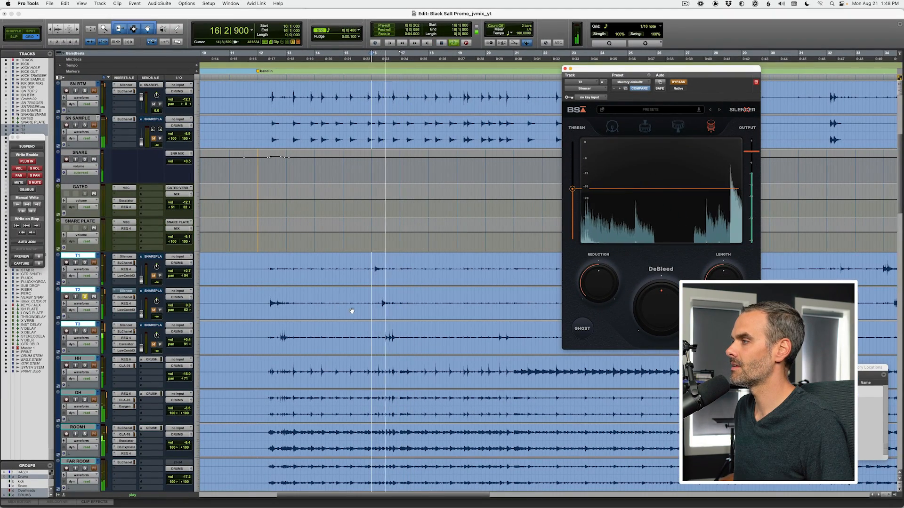
# Step: Select the T2 tom hit in bar 16 and play the selection with Silencer active
pyautogui.moveTo(375, 304); pyautogui.dragTo(400, 303)
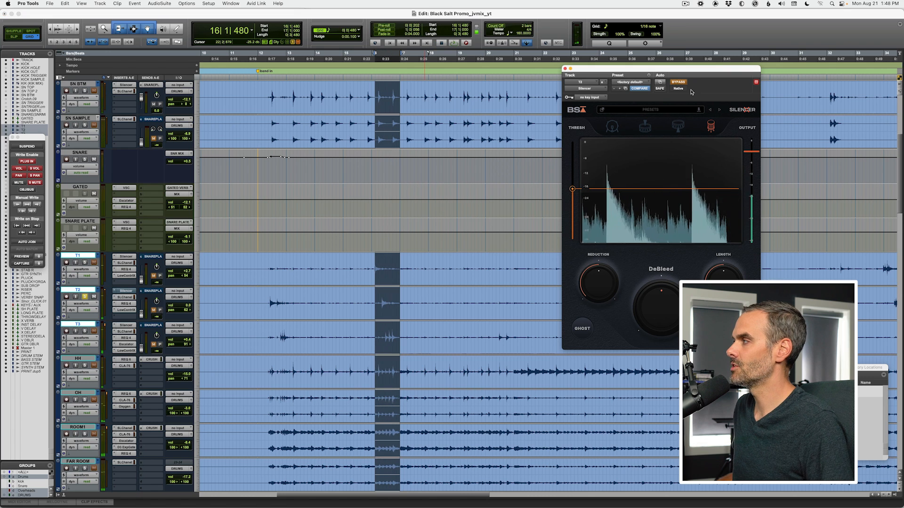
pyautogui.moveTo(723, 89); pyautogui.dragTo(676, 88)
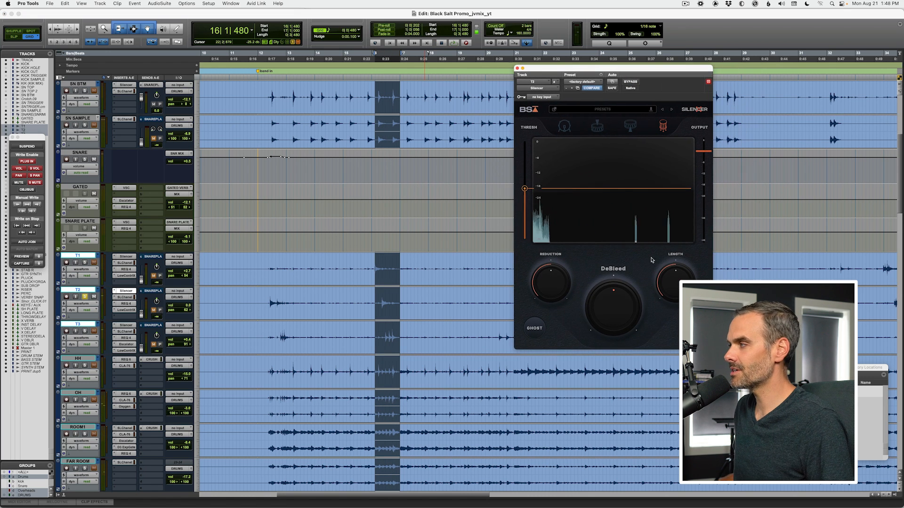
pyautogui.press('space')
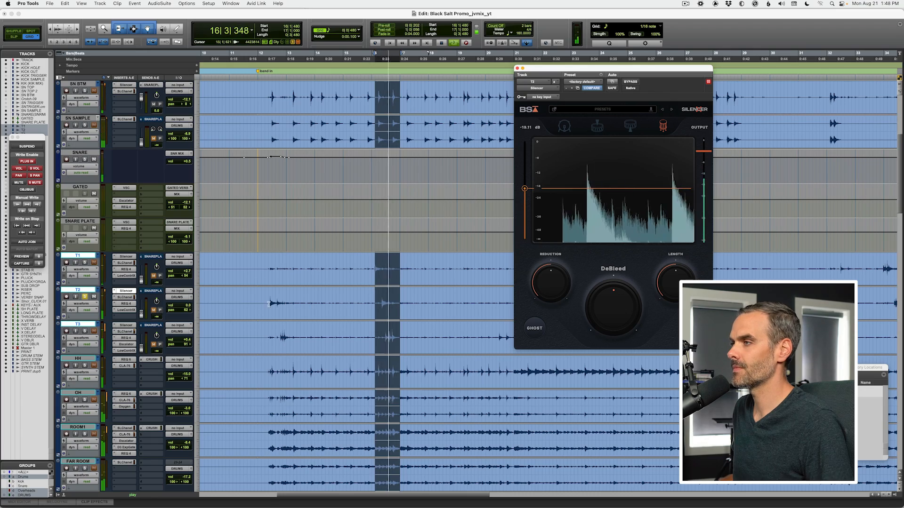
pyautogui.press('space')
# Step: Open the SSLChannel plug-in on T2 and adjust its high-frequency (HF) gain
pyautogui.click(126, 298)
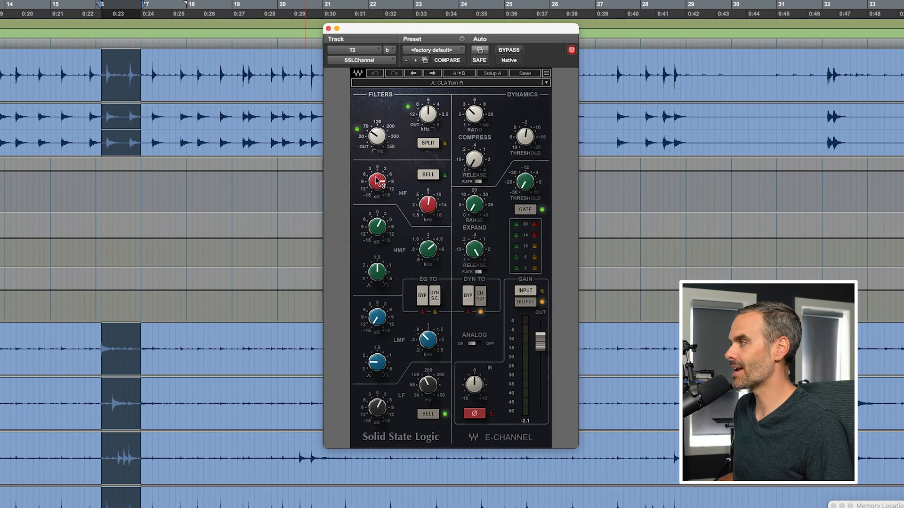
pyautogui.moveTo(378, 185); pyautogui.dragTo(379, 184)
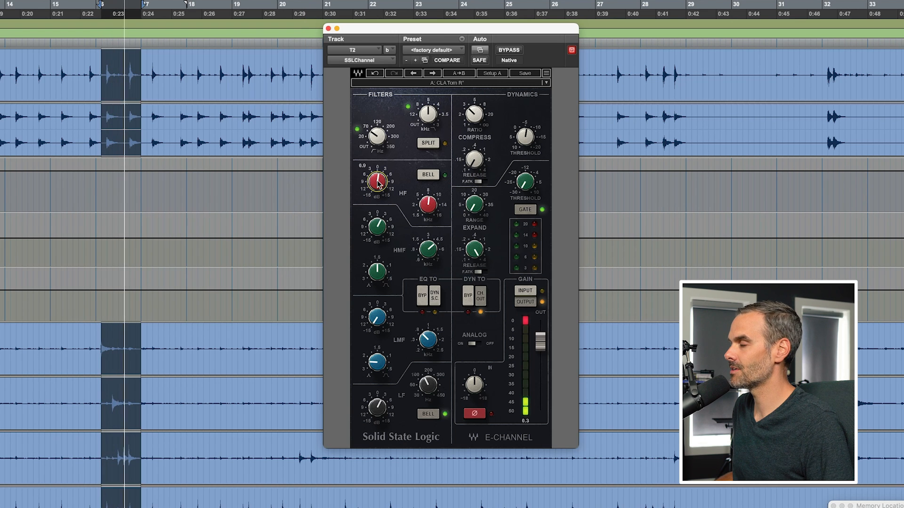
pyautogui.moveTo(379, 184); pyautogui.dragTo(379, 183)
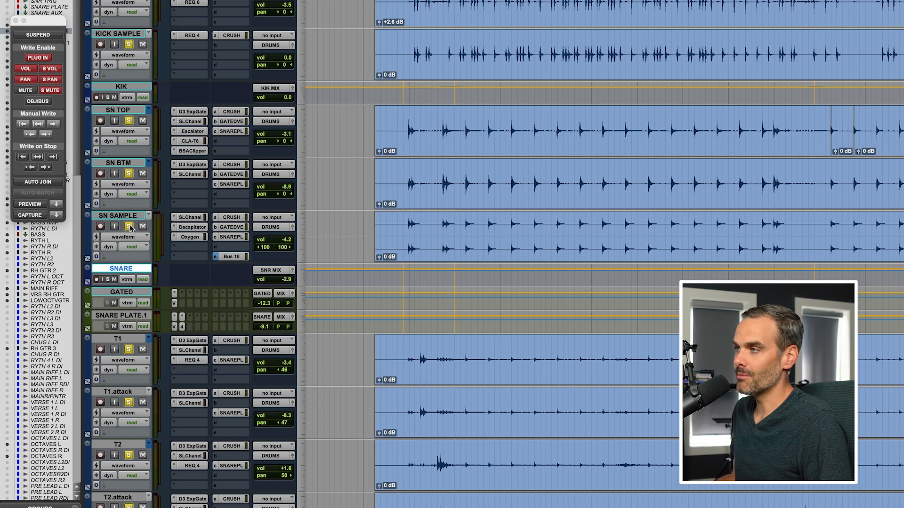
# Step: Play the drum mix and mute the SN SAMPLE track
pyautogui.press('space')
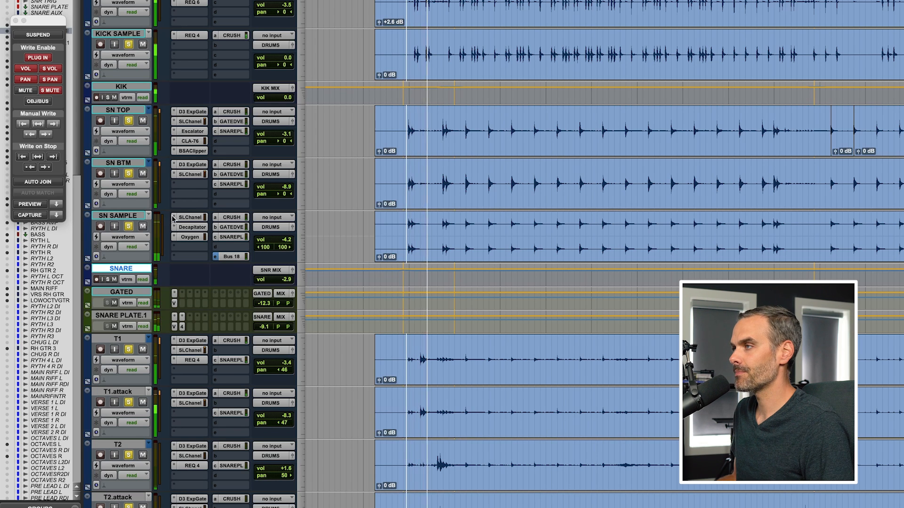
pyautogui.click(143, 227)
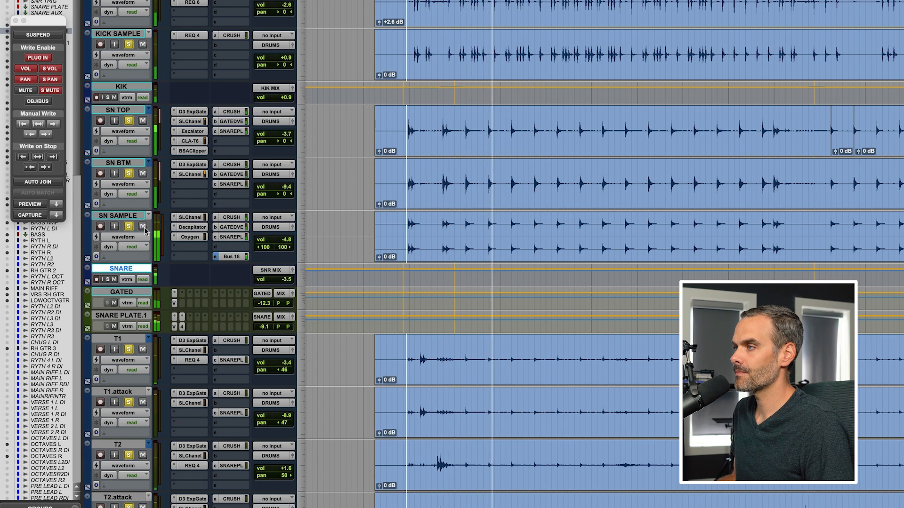
pyautogui.click(144, 228)
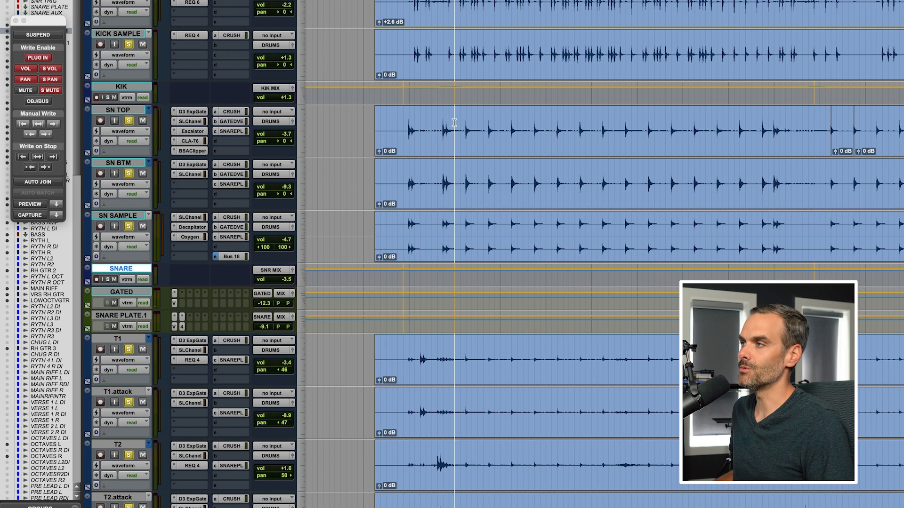
# Step: Boost the HF and LF gain in the SSLChannel plug-in on SN TOP
pyautogui.keyDown('super'); pyautogui.click(129, 121); pyautogui.keyUp('super')
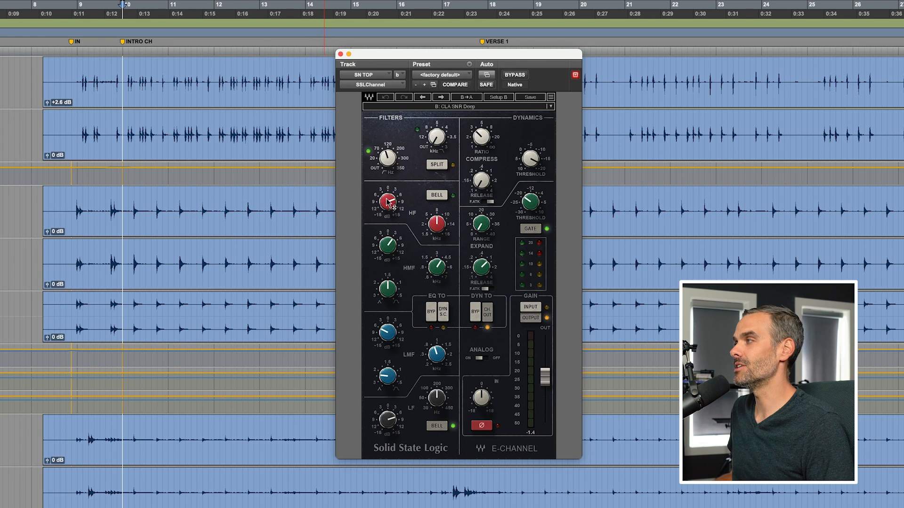
pyautogui.moveTo(388, 206); pyautogui.dragTo(387, 200)
pyautogui.moveTo(388, 419); pyautogui.dragTo(387, 405)
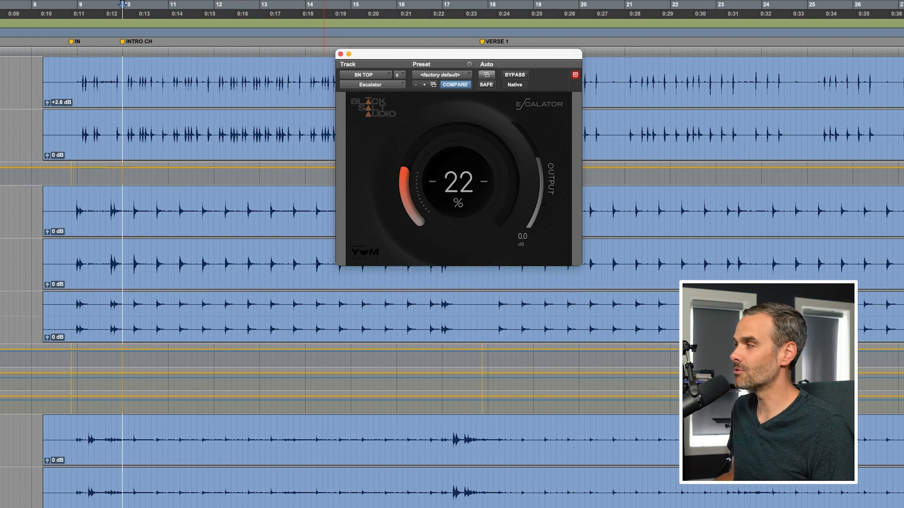
# Step: Raise the Escalator amount on SN TOP to 32 % while playing the drums
pyautogui.press('space')
pyautogui.moveTo(445, 195); pyautogui.dragTo(445, 184)
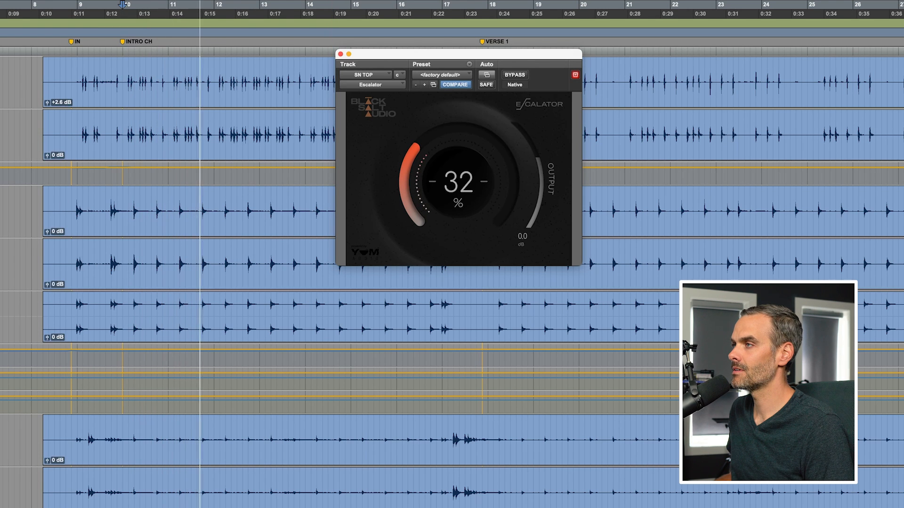
pyautogui.press('space')
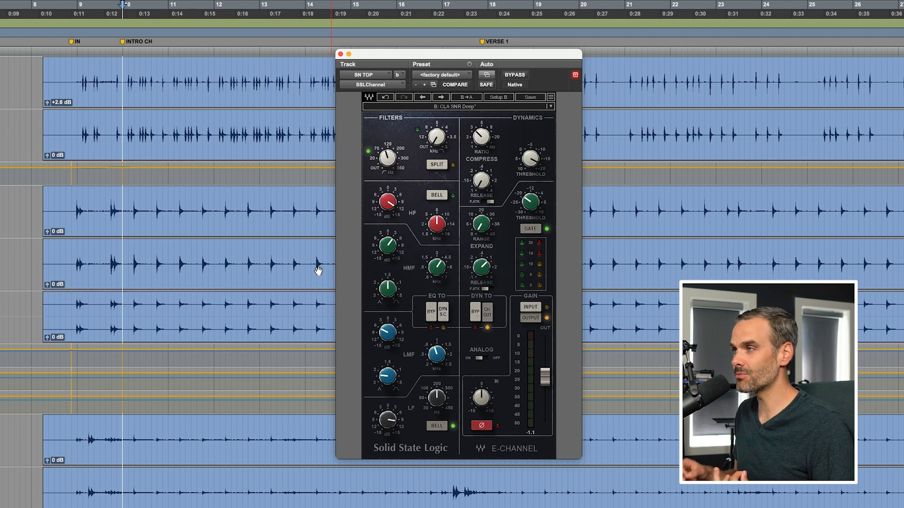
# Step: Replace the Dyn3 Expander/Gate insert on SN TOP with the mono Silencer plug-in
pyautogui.press('super+w')
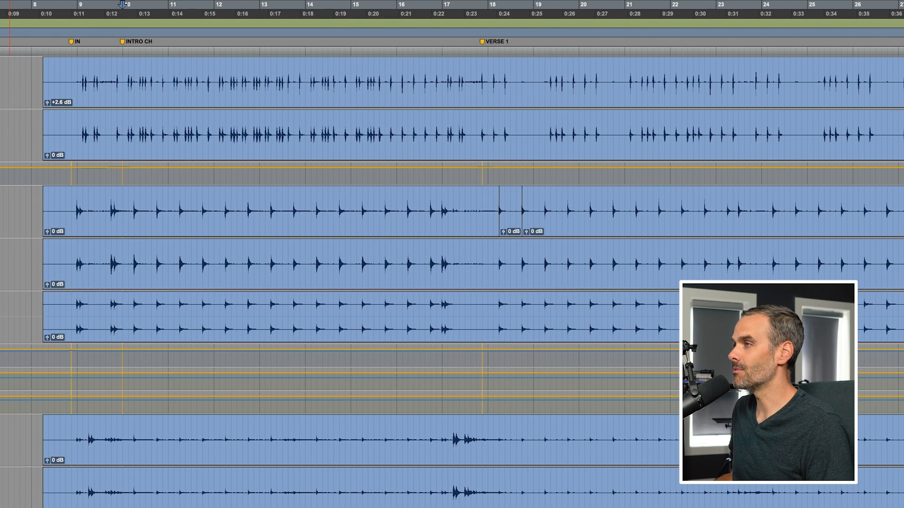
pyautogui.moveTo(1, 210)
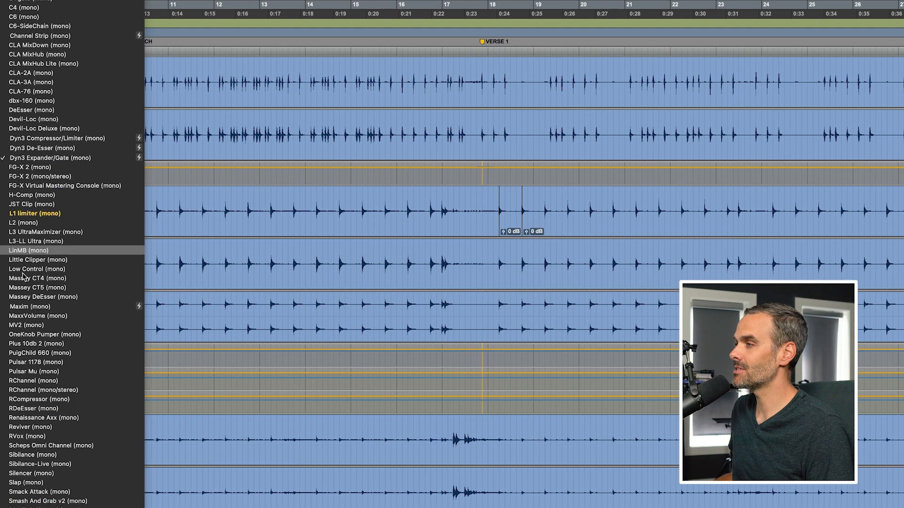
pyautogui.click(74, 474)
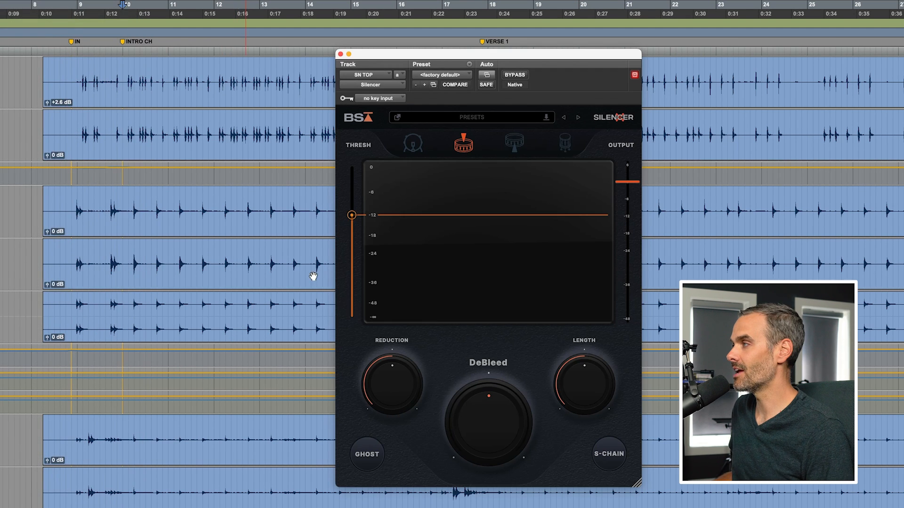
# Step: Lower Silencer's threshold on SN TOP, set DeBleed to 46 % during playback, and compare the sound with the plug-in bypassed and active
pyautogui.press('space')
pyautogui.moveTo(352, 215); pyautogui.dragTo(352, 244)
pyautogui.moveTo(504, 423)
pyautogui.mouseDown()
pyautogui.moveTo(506, 409)
pyautogui.moveTo(501, 417)
pyautogui.mouseUp()
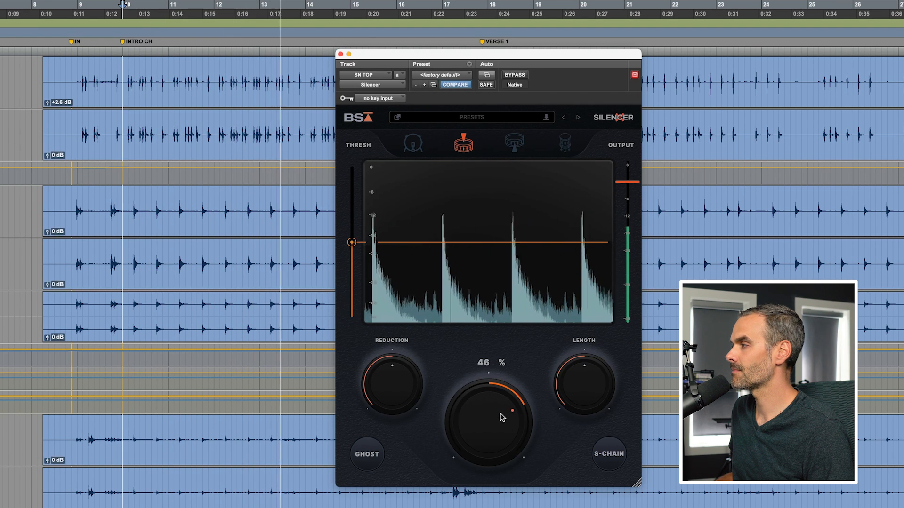
pyautogui.click(513, 75)
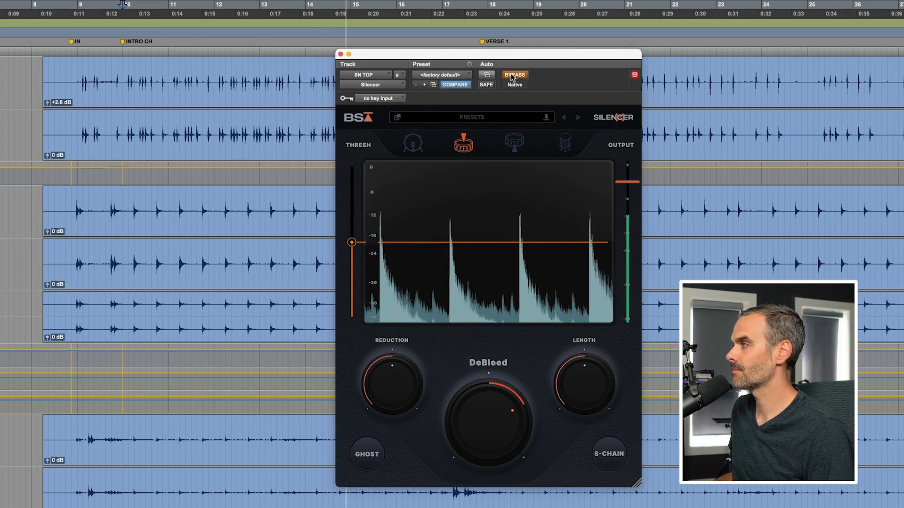
pyautogui.click(514, 76)
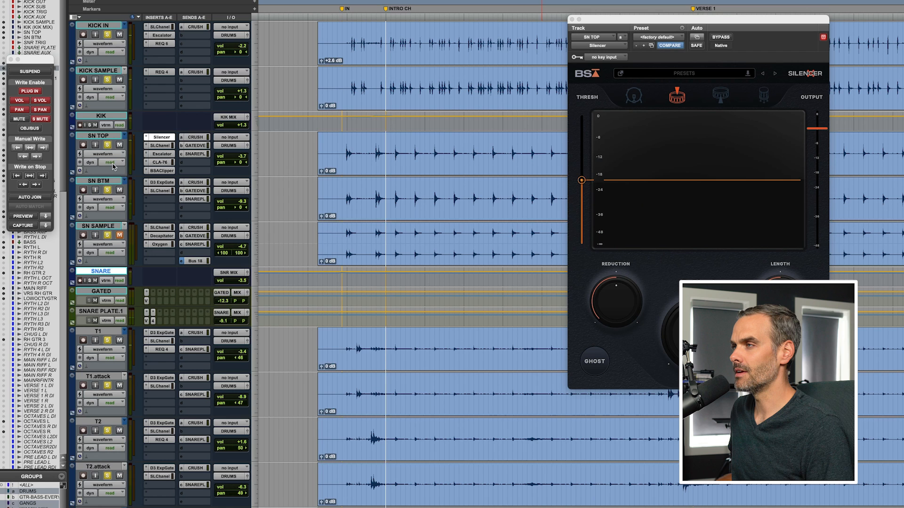
# Step: Set the automation mode to off on all audio tracks
pyautogui.click(112, 163)
pyautogui.keyDown('alt'); pyautogui.click(113, 155); pyautogui.keyUp('alt')
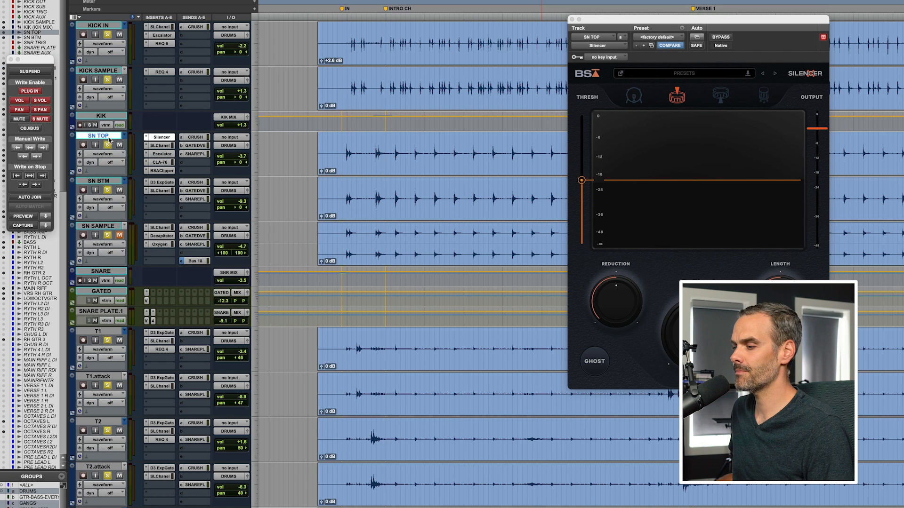
# Step: Play the drums and fine-tune the HF gain in SSLChannel on SN TOP
pyautogui.press('space')
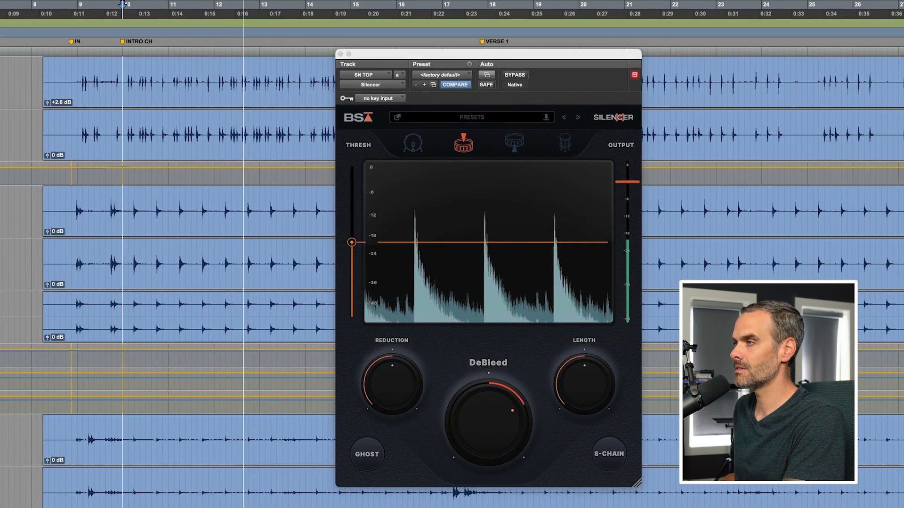
pyautogui.click(1, 202)
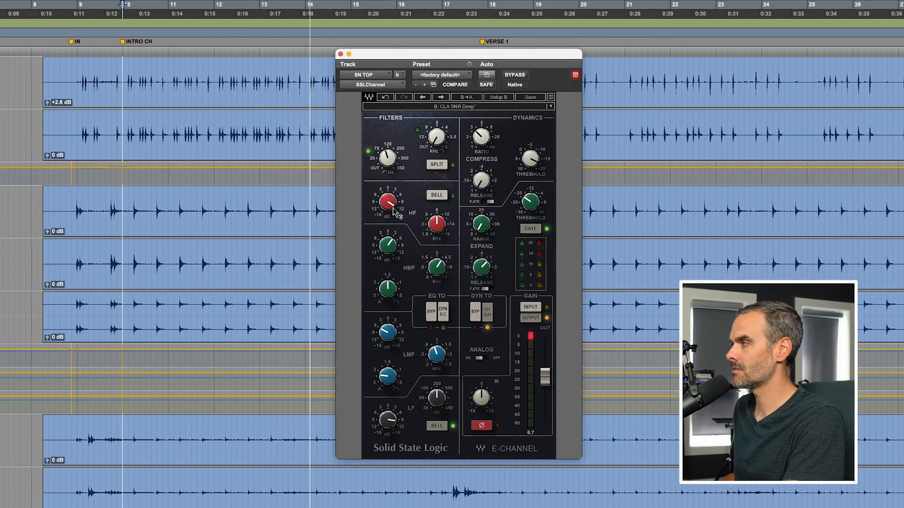
pyautogui.moveTo(393, 208); pyautogui.dragTo(391, 206)
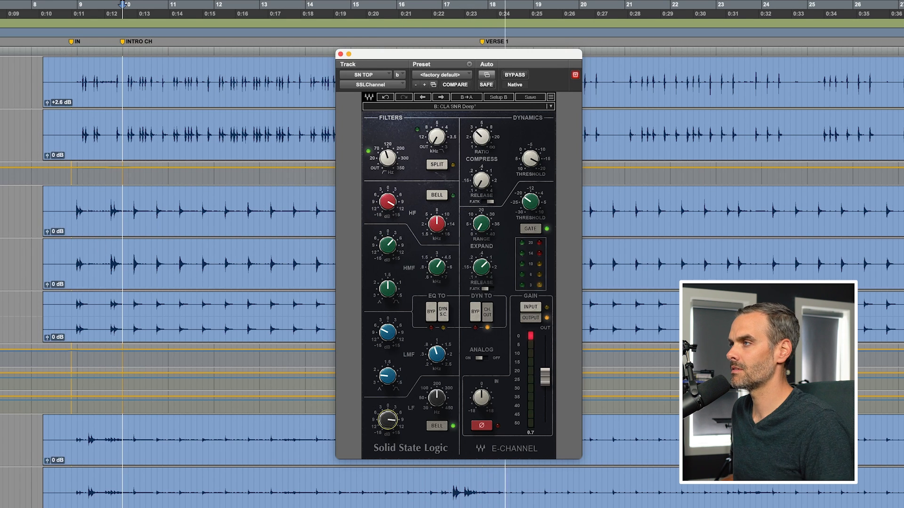
# Step: Set Escalator on SN TOP to 37 % during playback and close its window
pyautogui.click(2, 217)
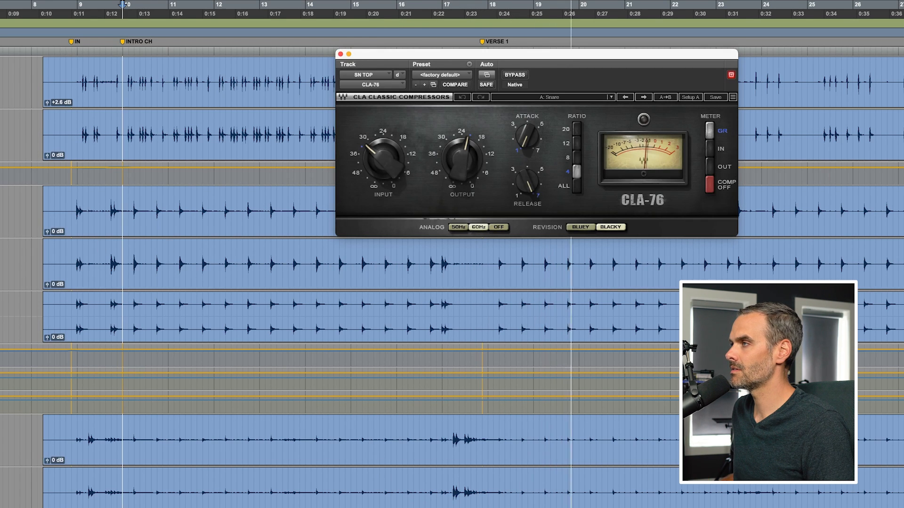
pyautogui.press('space')
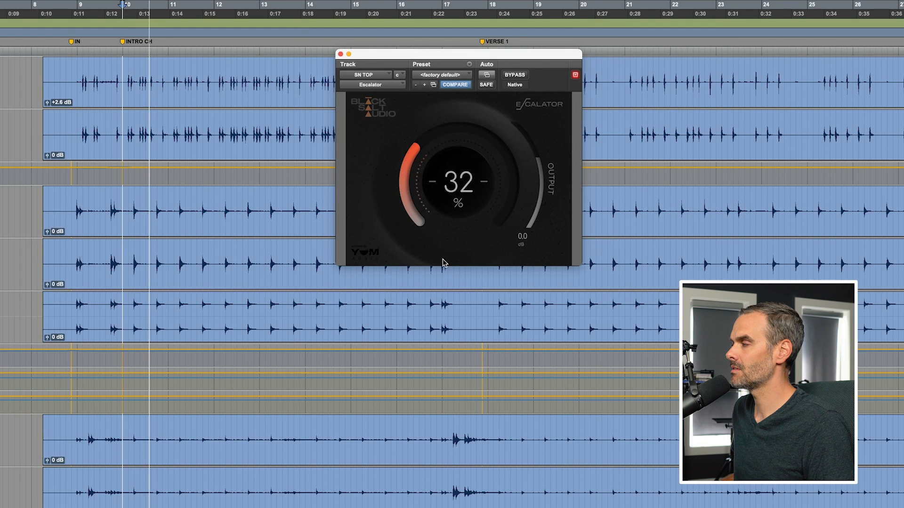
pyautogui.moveTo(473, 211); pyautogui.dragTo(475, 205)
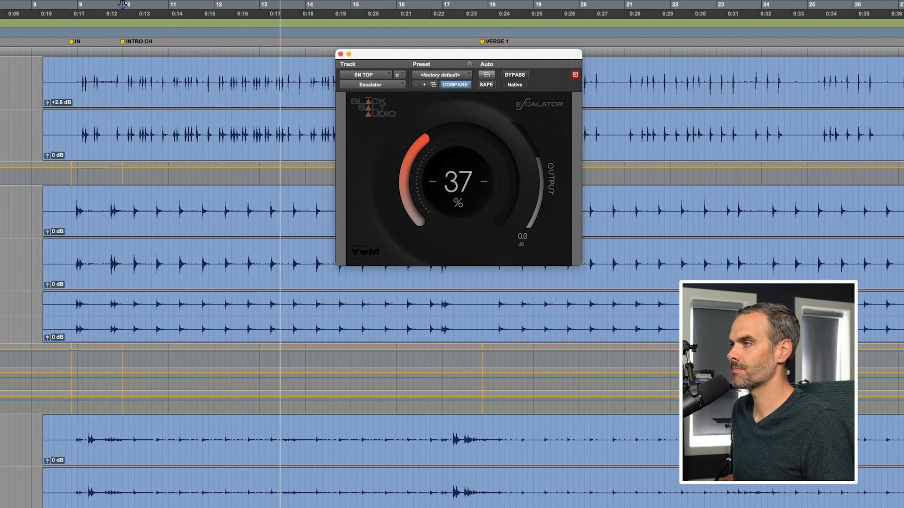
pyautogui.click(341, 55)
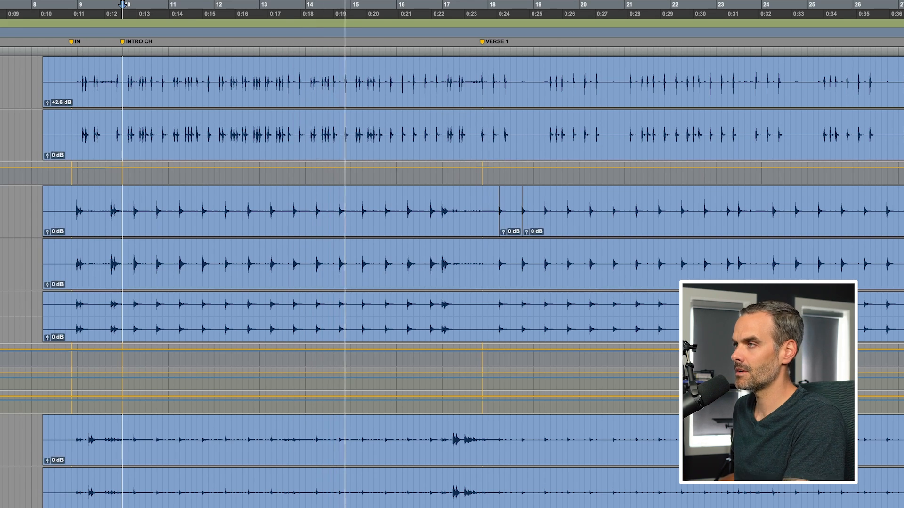
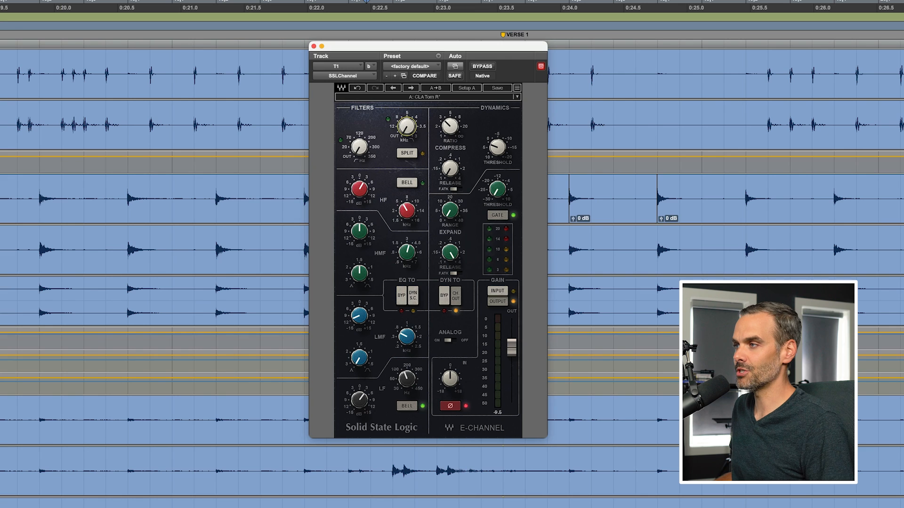
# Step: Show Silencer on T1, loop the tom hits in bar 17 and set the threshold to -22.88 dB
pyautogui.click(1, 461)
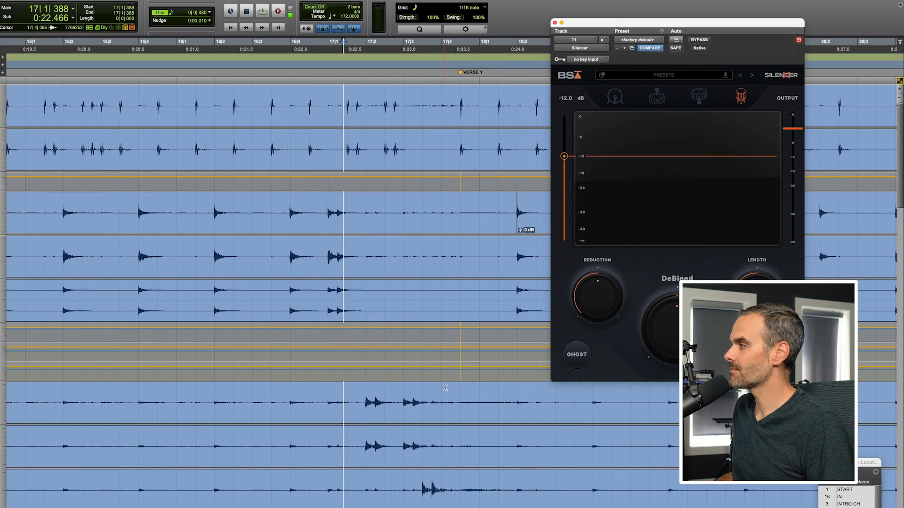
pyautogui.press('space')
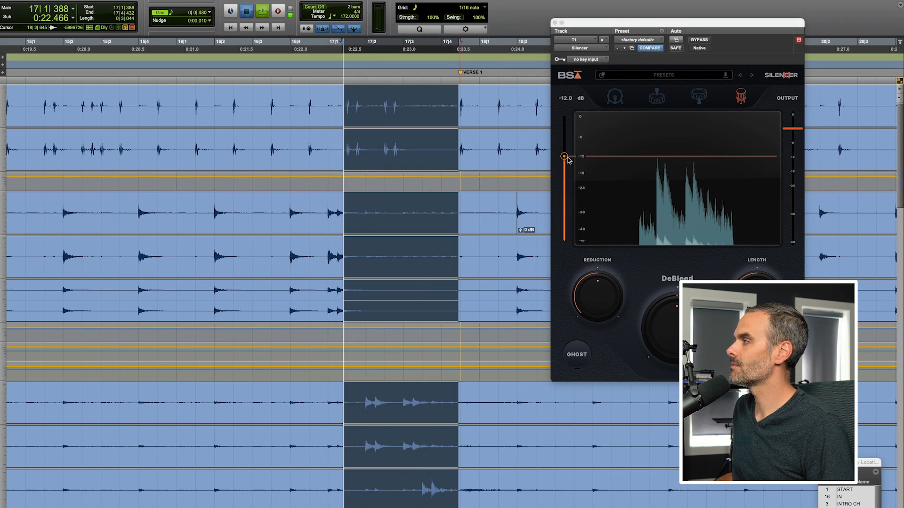
pyautogui.moveTo(643, 22); pyautogui.dragTo(265, 22)
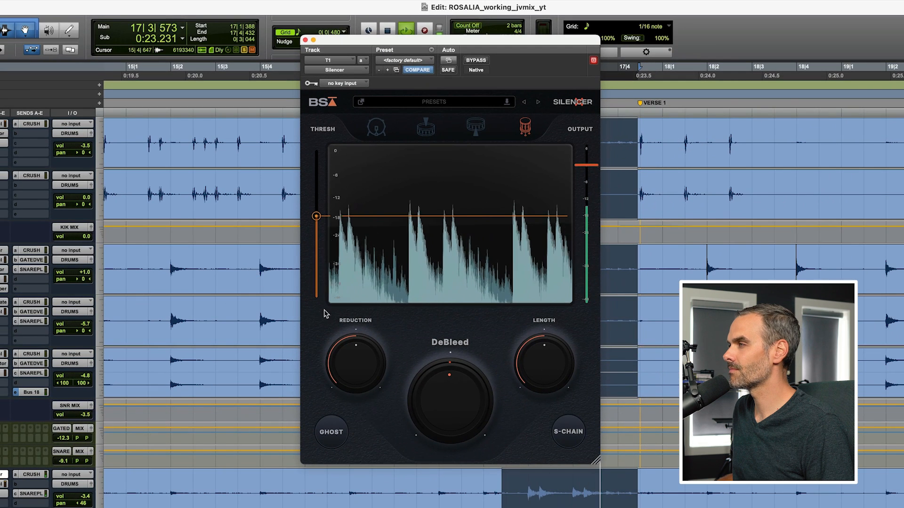
pyautogui.moveTo(316, 216); pyautogui.dragTo(323, 239)
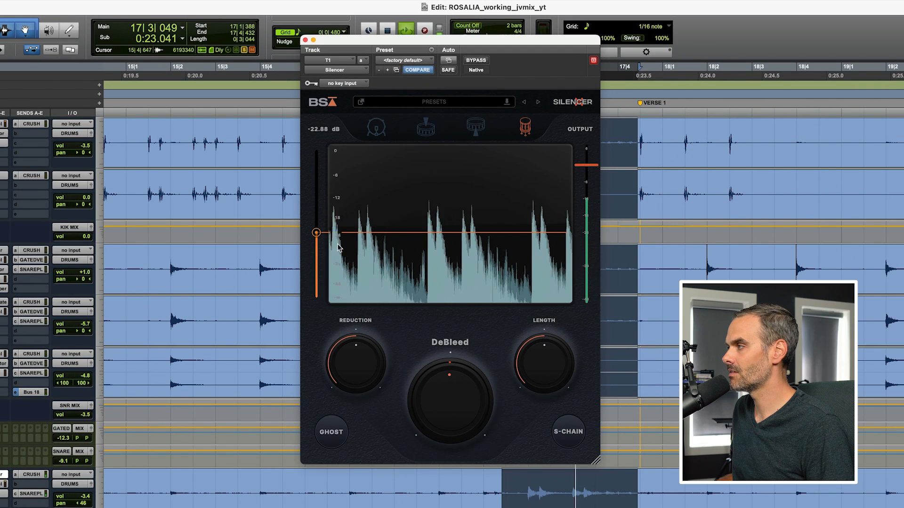
pyautogui.moveTo(490, 383)
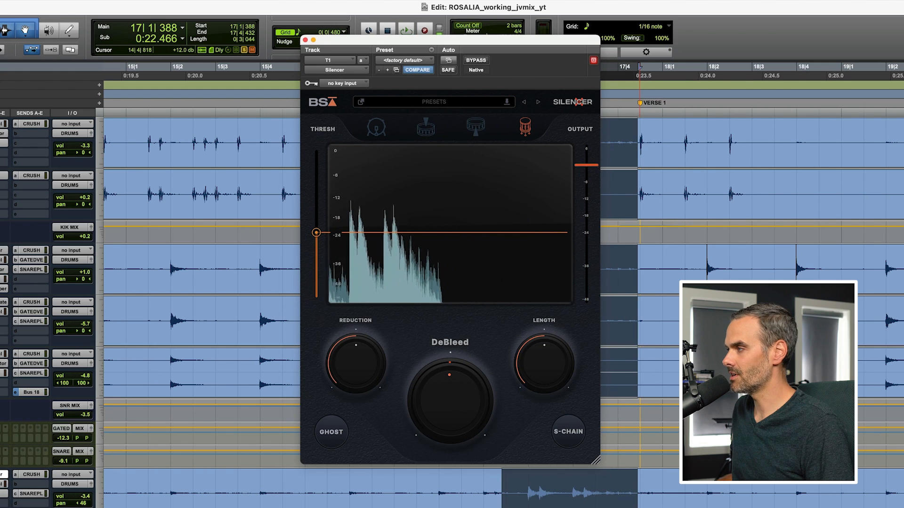
# Step: In SSLChannel on T1, set the HF gain to 8.7 dB and HMF gain to 3.3 dB, and raise both bands' frequencies
pyautogui.click(4, 484)
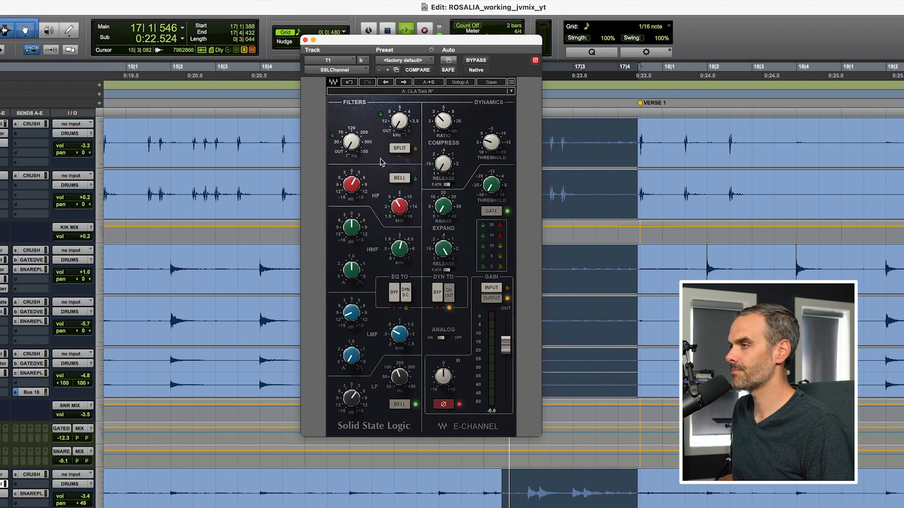
pyautogui.moveTo(355, 191)
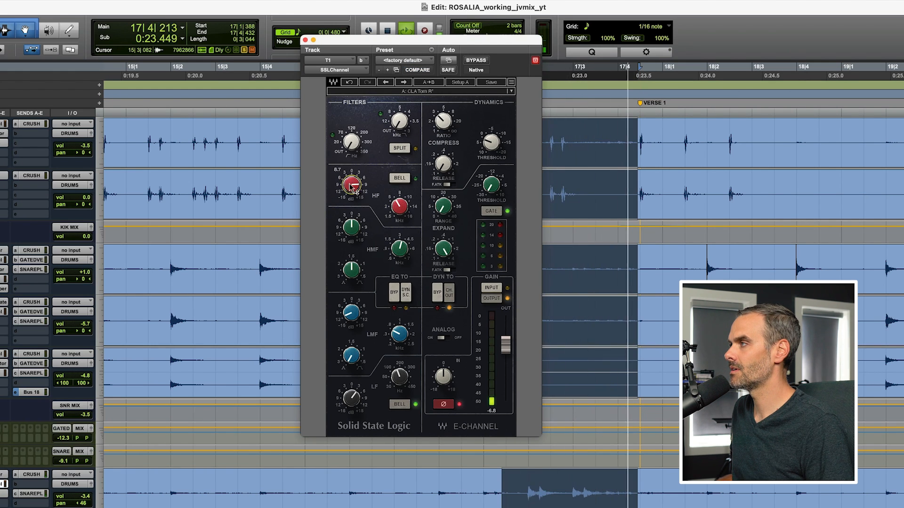
pyautogui.moveTo(397, 208); pyautogui.dragTo(397, 200)
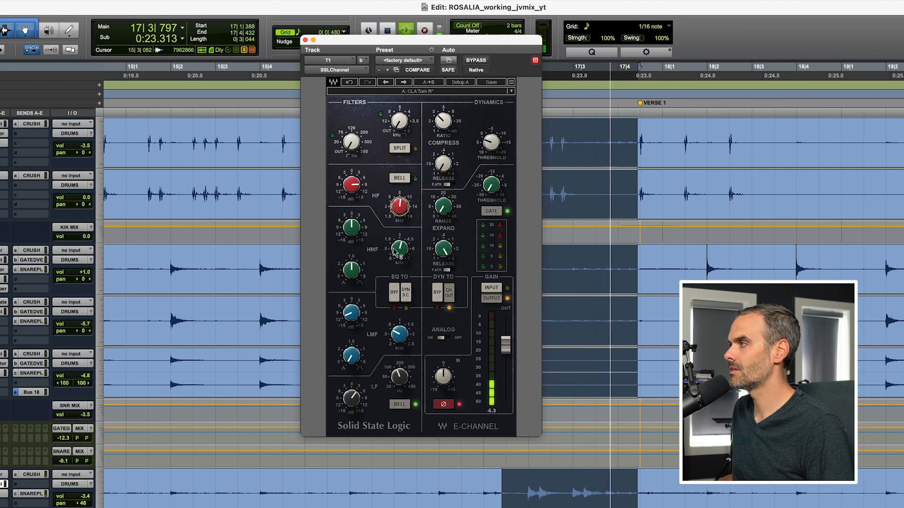
pyautogui.moveTo(351, 228); pyautogui.dragTo(351, 224)
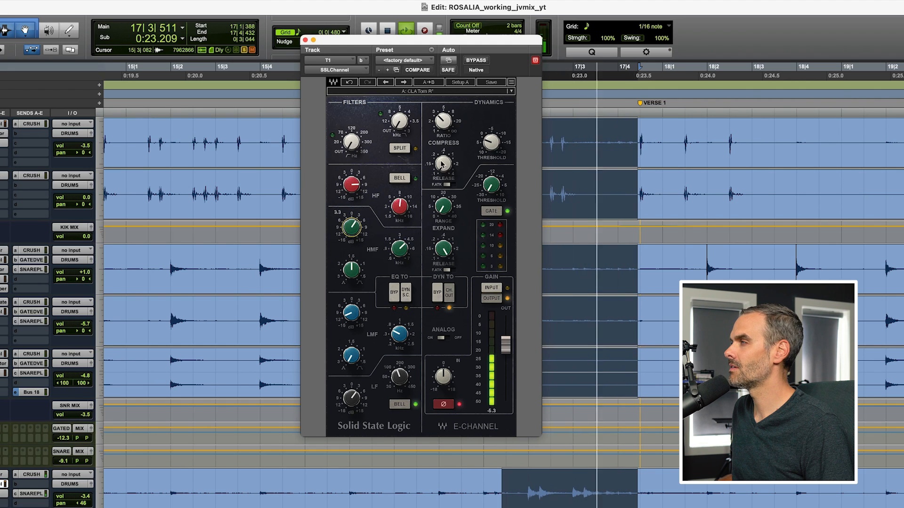
# Step: Lower the compressor threshold in T1's SSLChannel with fast attack on, and set the LF gain to 4.9 dB
pyautogui.moveTo(490, 142); pyautogui.dragTo(491, 139)
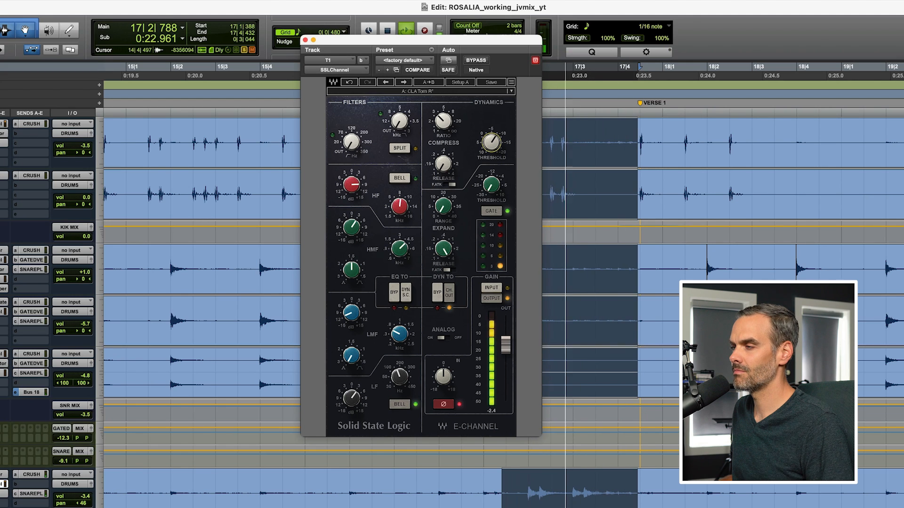
pyautogui.moveTo(352, 398); pyautogui.dragTo(351, 395)
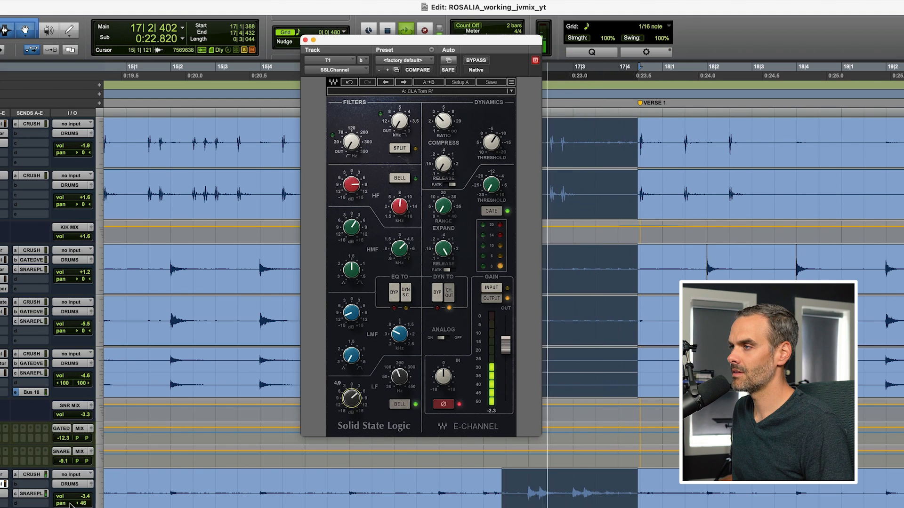
# Step: Return to Silencer on T1 and set DeBleed to 43 %
pyautogui.click(3, 475)
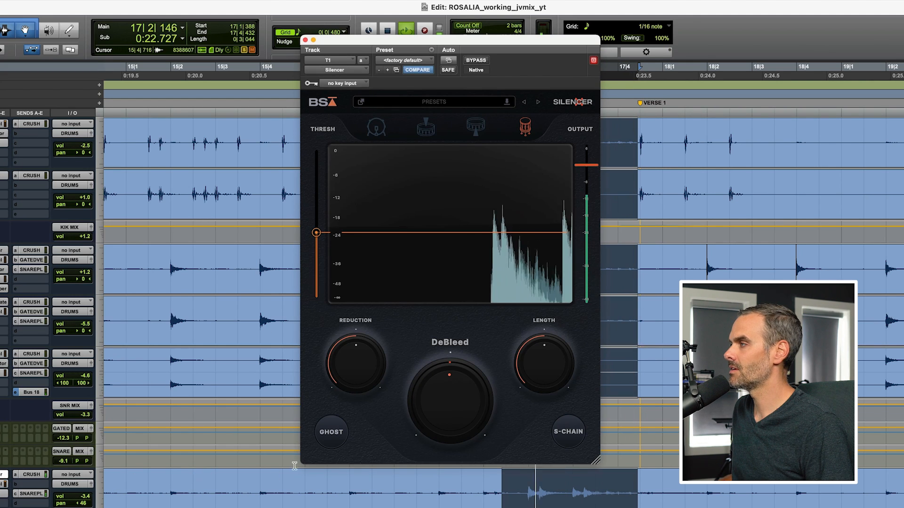
pyautogui.moveTo(441, 434)
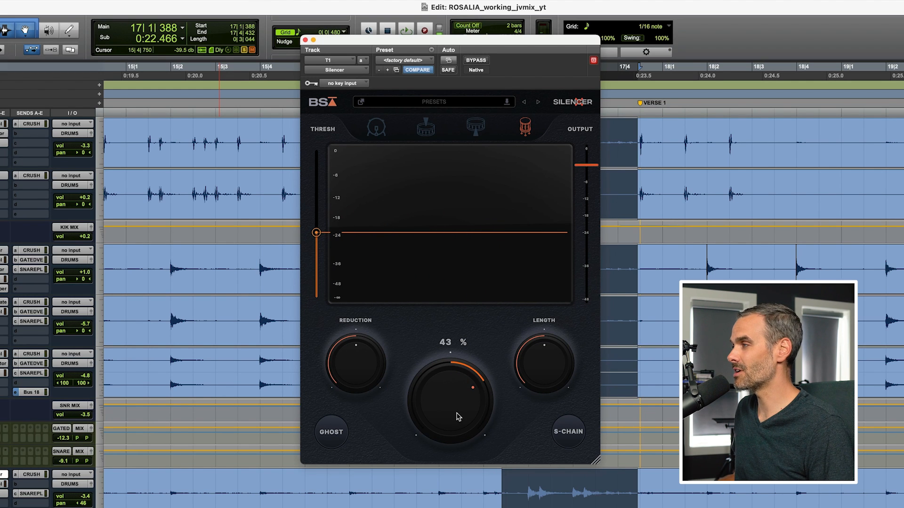
# Step: Lower DeBleed on T1's Silencer to just below 39 %, compare playback with the plug-in bypassed and active, and close it
pyautogui.scroll(-4, 456, 411)
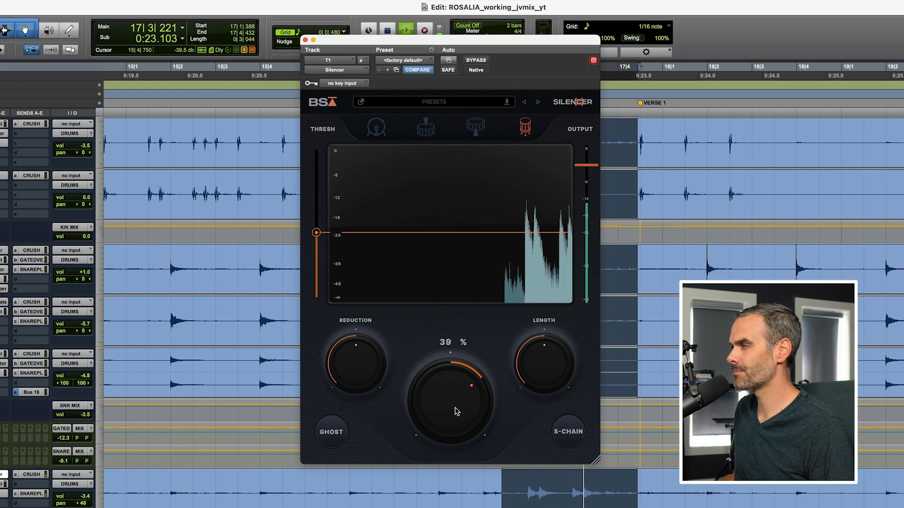
pyautogui.click(474, 61)
pyautogui.click(474, 60)
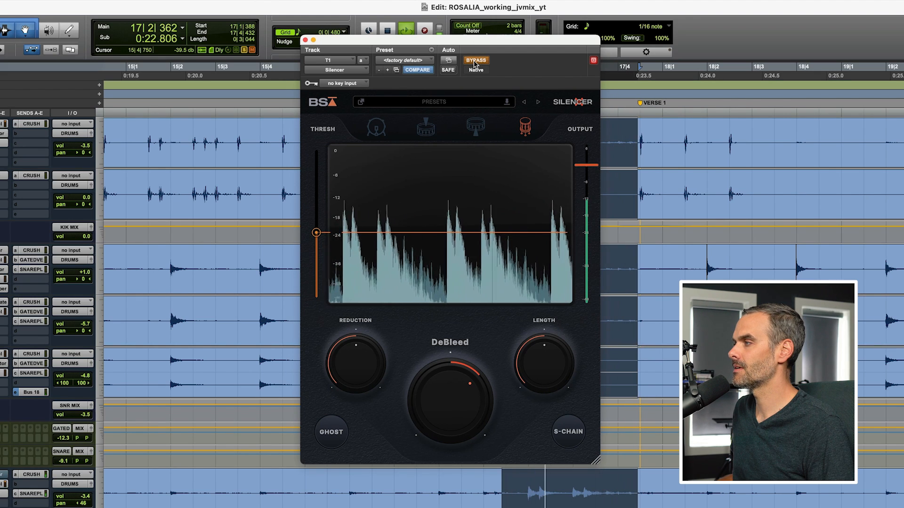
pyautogui.press('space')
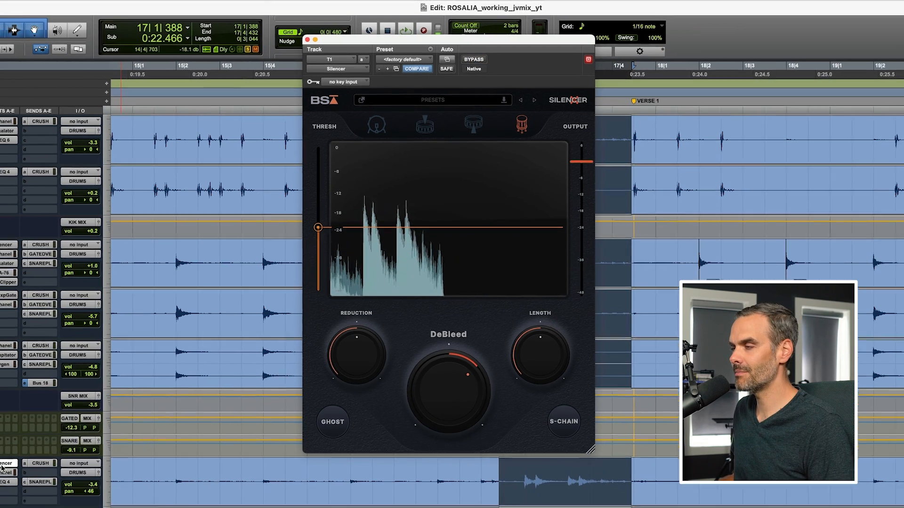
pyautogui.press('super+w')
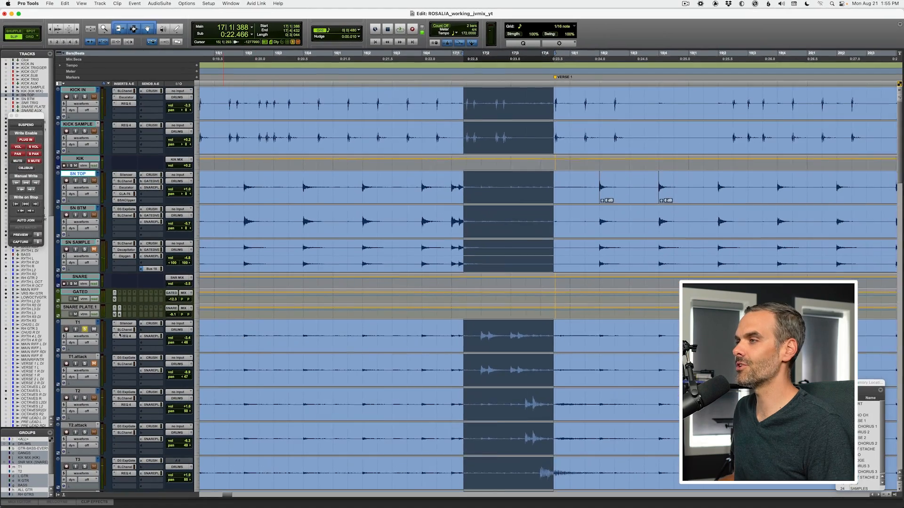
pyautogui.press('r')
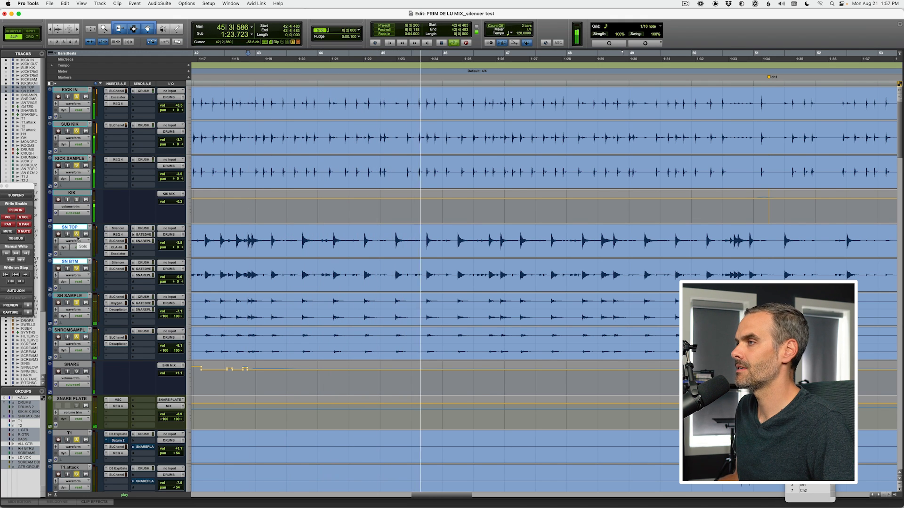
# Step: Switch to the FRIM DE LU MIX_silencer test session, play the snare with Silencer active, and point out the ghost notes on SN TOP
pyautogui.click(77, 235)
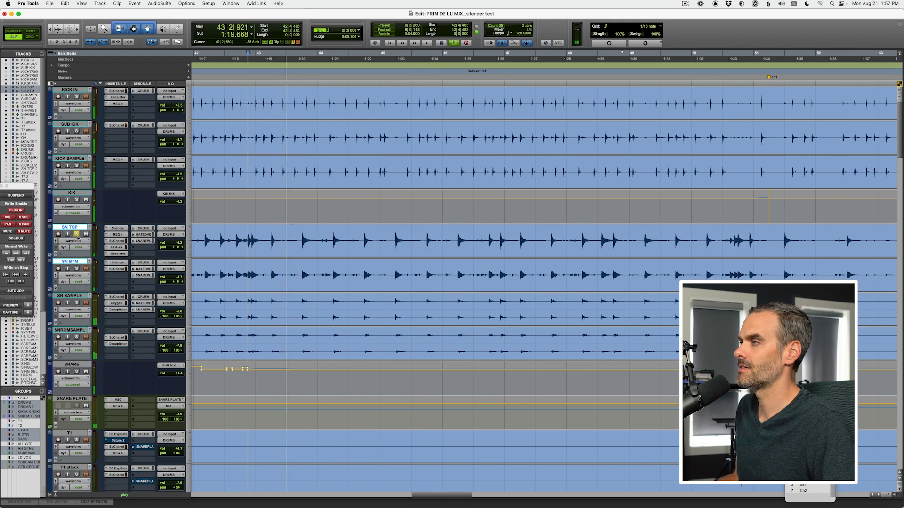
pyautogui.press('space')
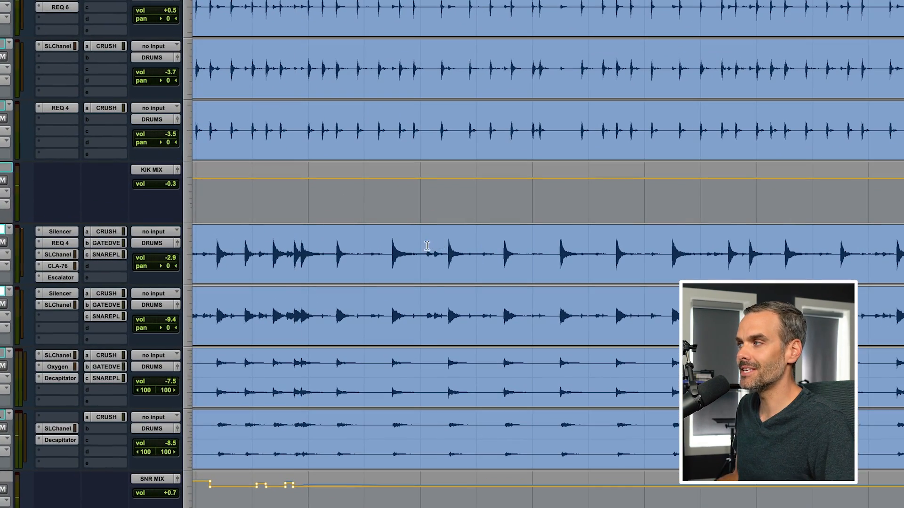
pyautogui.moveTo(427, 246); pyautogui.dragTo(439, 248)
pyautogui.click(441, 248)
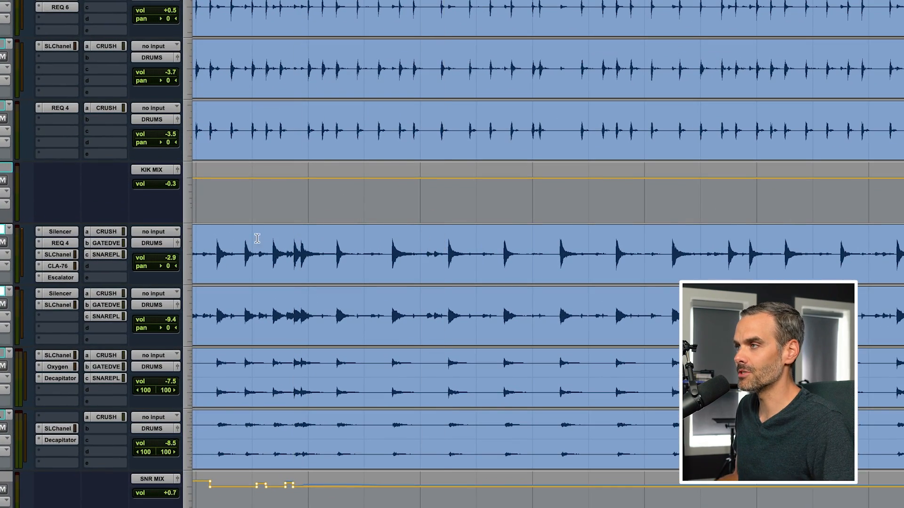
# Step: Bypass Silencer on SN TOP and SN BTM, play and examine the ghost notes between the snare hits, and reactivate both plug-ins
pyautogui.keyDown('super'); pyautogui.click(60, 232); pyautogui.keyUp('super')
pyautogui.keyDown('super'); pyautogui.click(60, 293); pyautogui.keyUp('super')
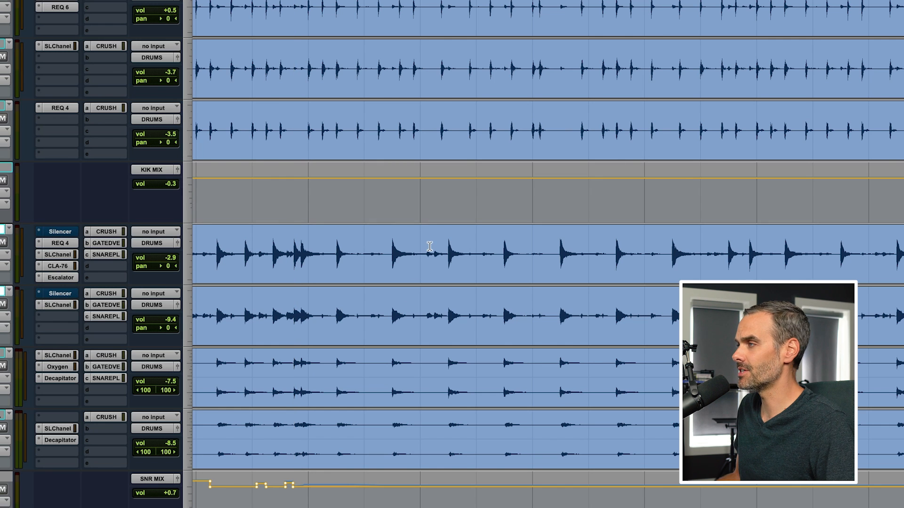
pyautogui.click(293, 243)
pyautogui.press('space')
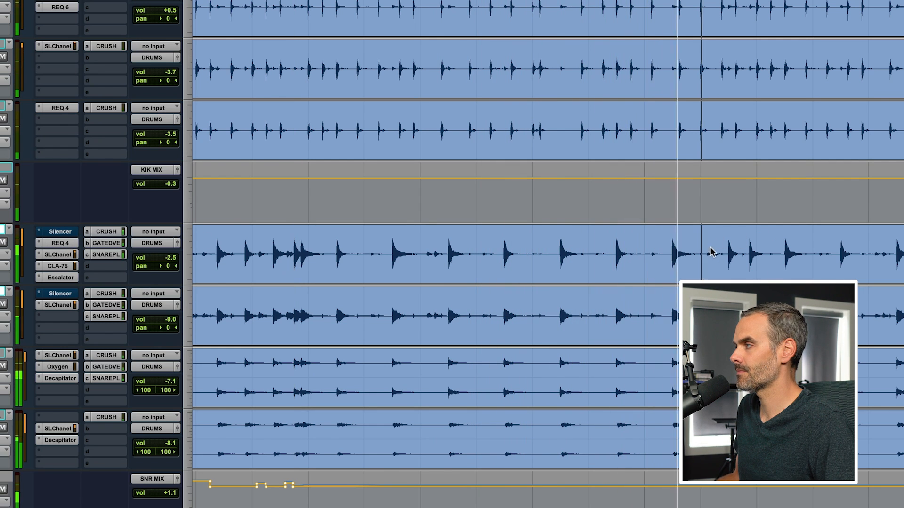
pyautogui.moveTo(710, 252); pyautogui.dragTo(720, 253)
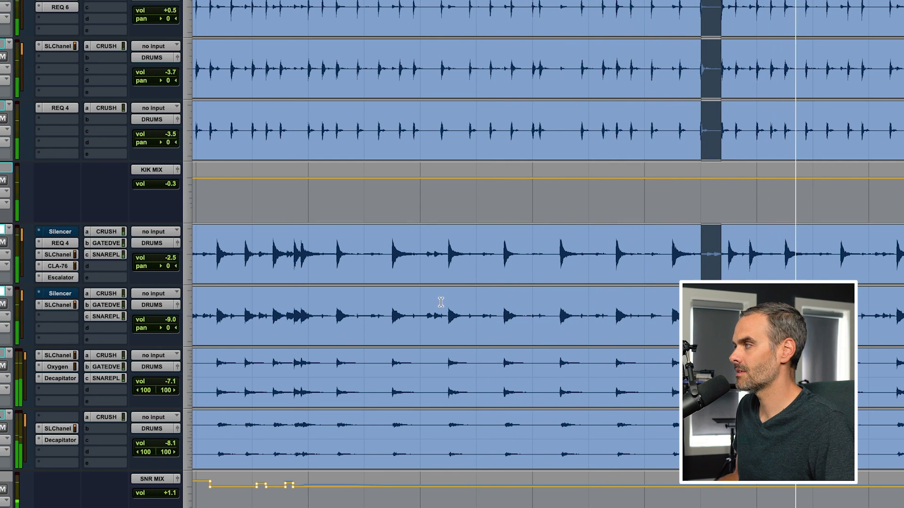
pyautogui.click(699, 240)
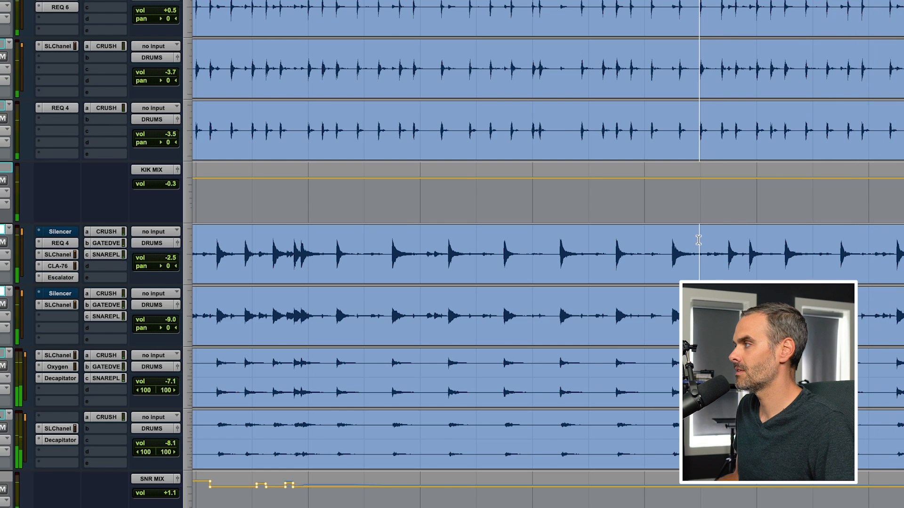
pyautogui.press('t')
pyautogui.press('t')
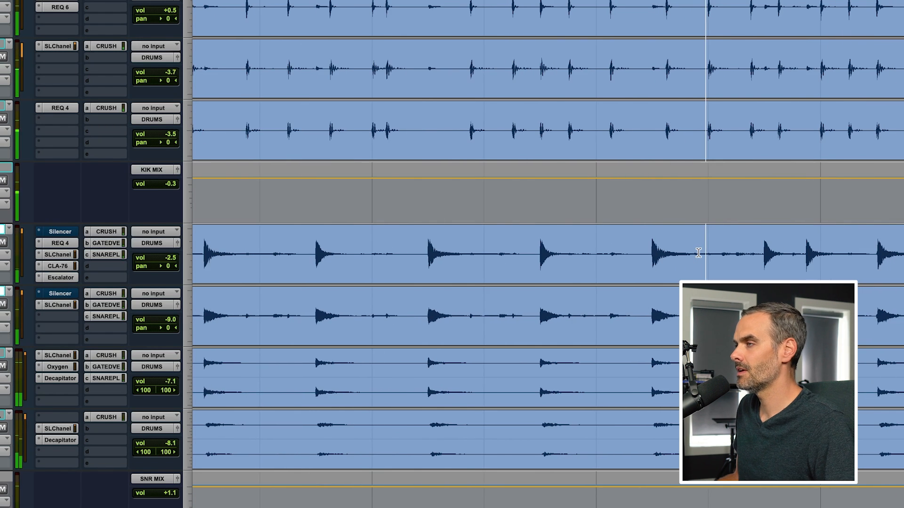
pyautogui.keyDown('super'); pyautogui.click(58, 294); pyautogui.keyUp('super')
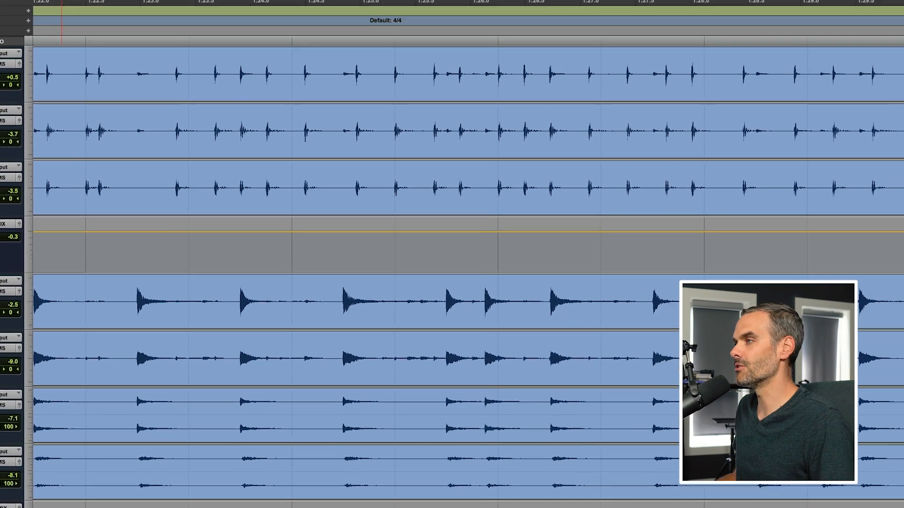
# Step: Enable automation for the Ghost parameter in Silencer on SN TOP and SN BTM
pyautogui.click(34, 241)
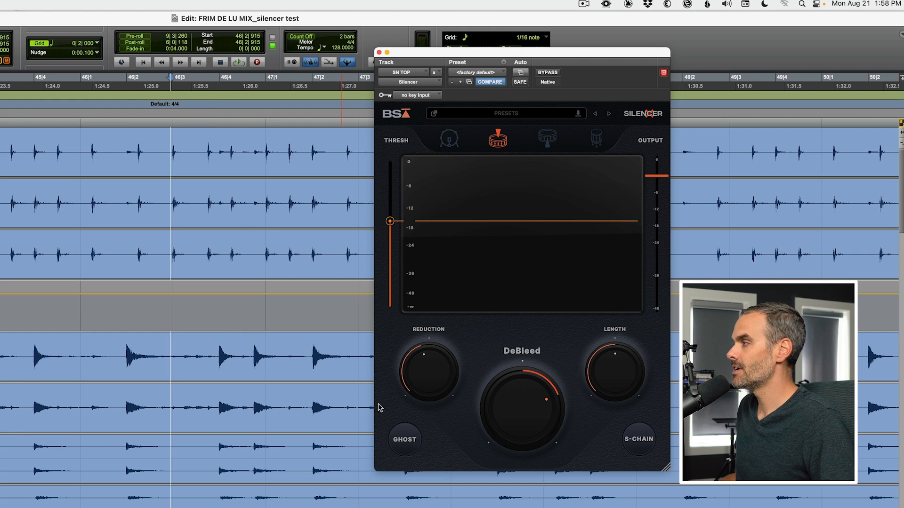
pyautogui.rightClick(406, 449)
pyautogui.click(423, 453)
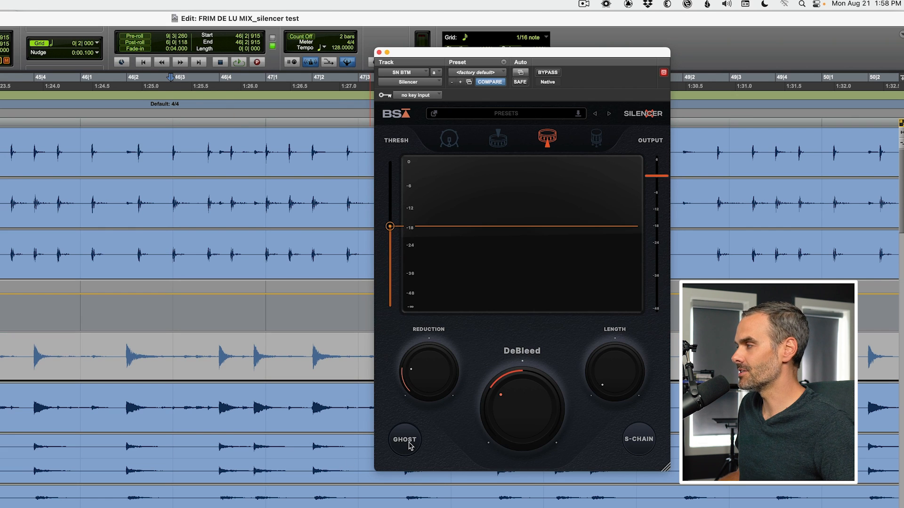
pyautogui.rightClick(410, 443)
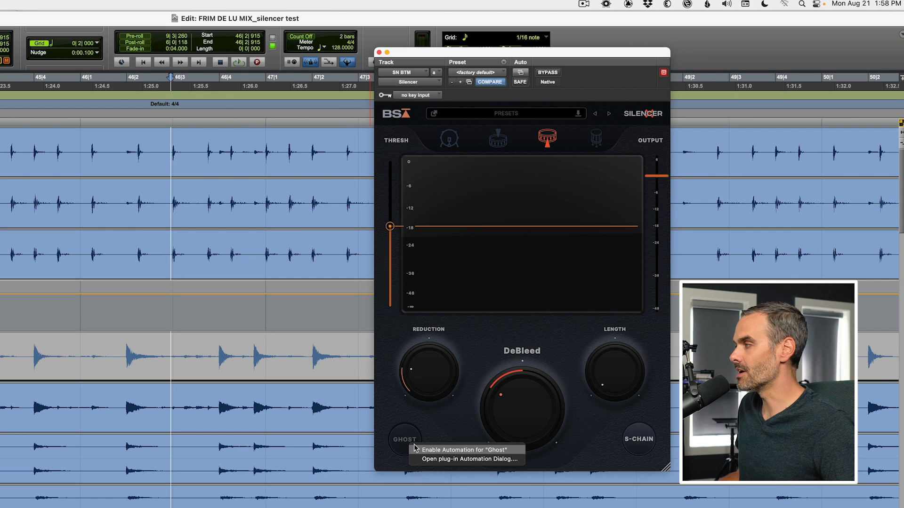
pyautogui.click(418, 452)
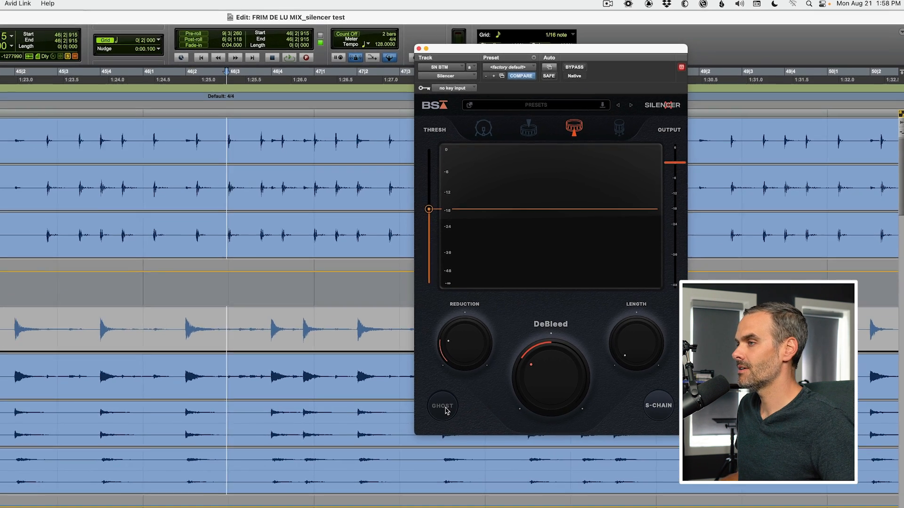
# Step: Show the Ghost automation lanes on SN TOP and SN BTM, and close the Silencer window
pyautogui.keyDown('ctrl'); pyautogui.keyDown('super'); pyautogui.click(445, 411); pyautogui.keyUp('super'); pyautogui.keyUp('ctrl')
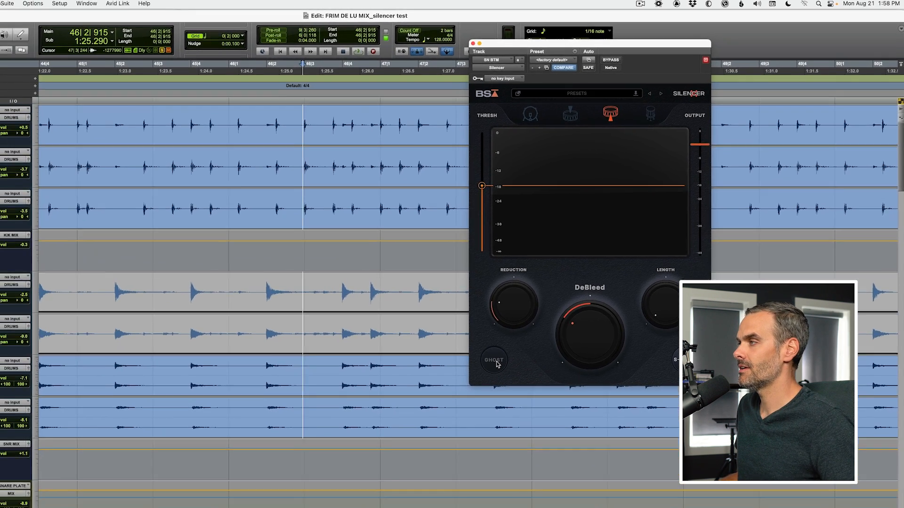
pyautogui.moveTo(232, 326); pyautogui.dragTo(261, 327)
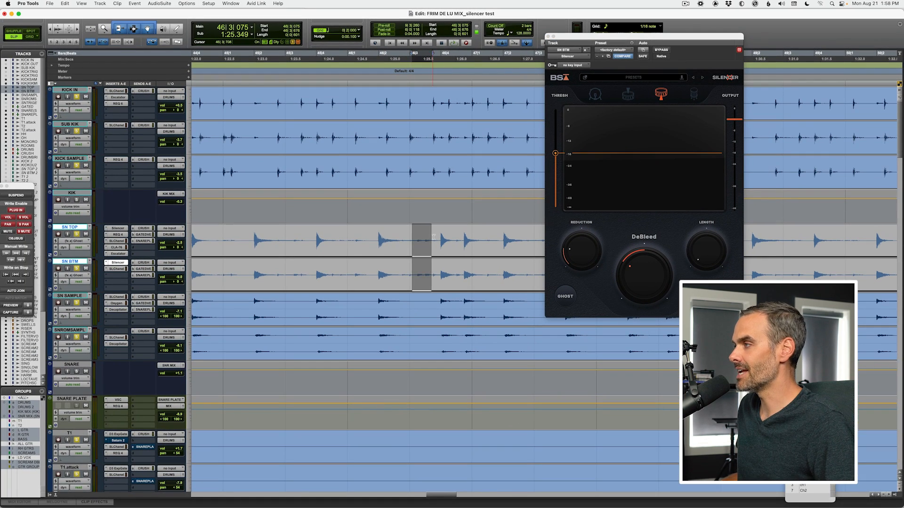
pyautogui.click(433, 237)
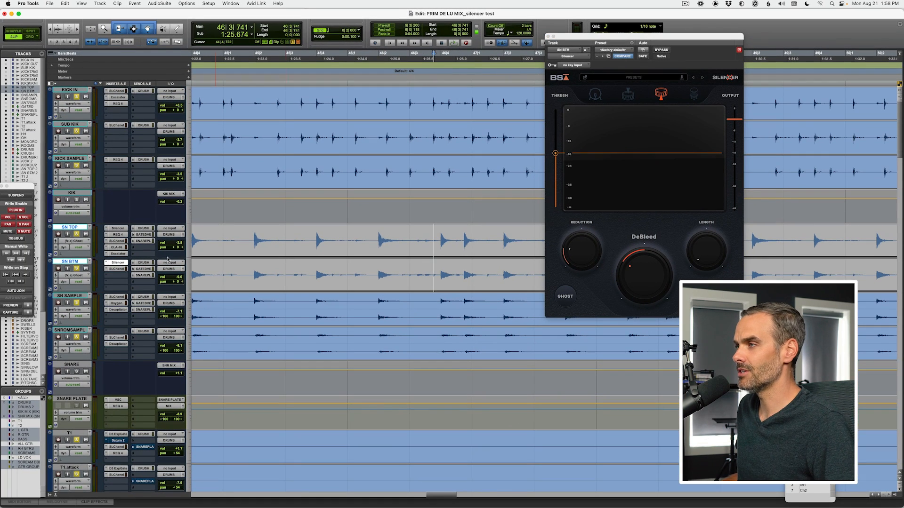
pyautogui.click(116, 264)
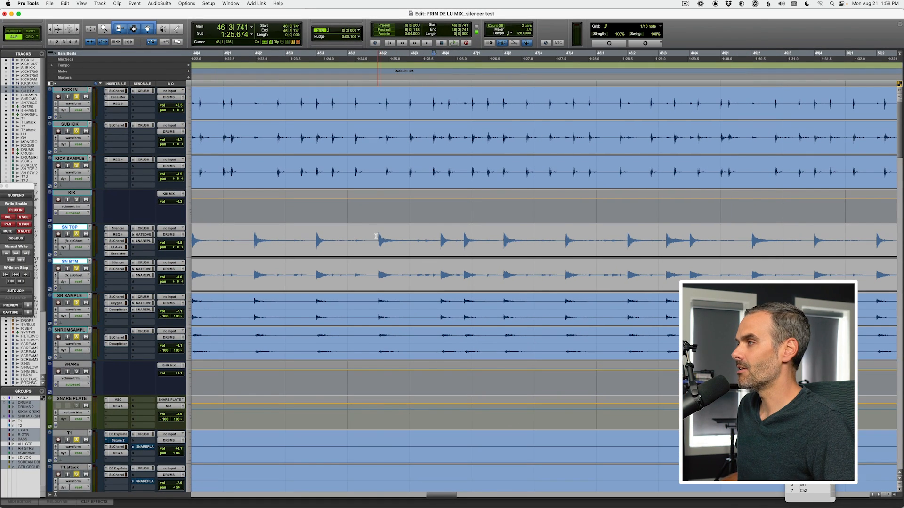
# Step: Automate Ghost to On on SN TOP and SN BTM over the ghost notes at 46|3 and the next matching cluster
pyautogui.press('space')
pyautogui.press('space')
pyautogui.moveTo(414, 240); pyautogui.dragTo(436, 156)
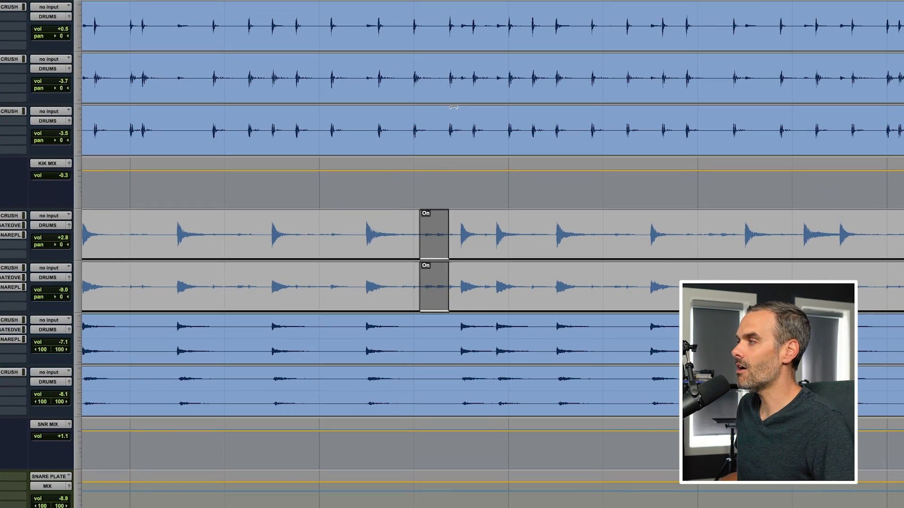
pyautogui.click(339, 229)
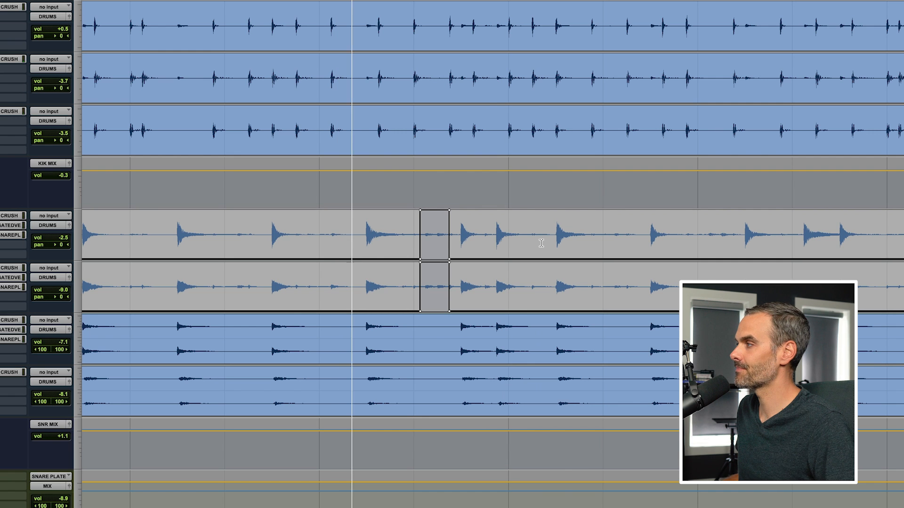
pyautogui.moveTo(703, 233); pyautogui.dragTo(733, 234)
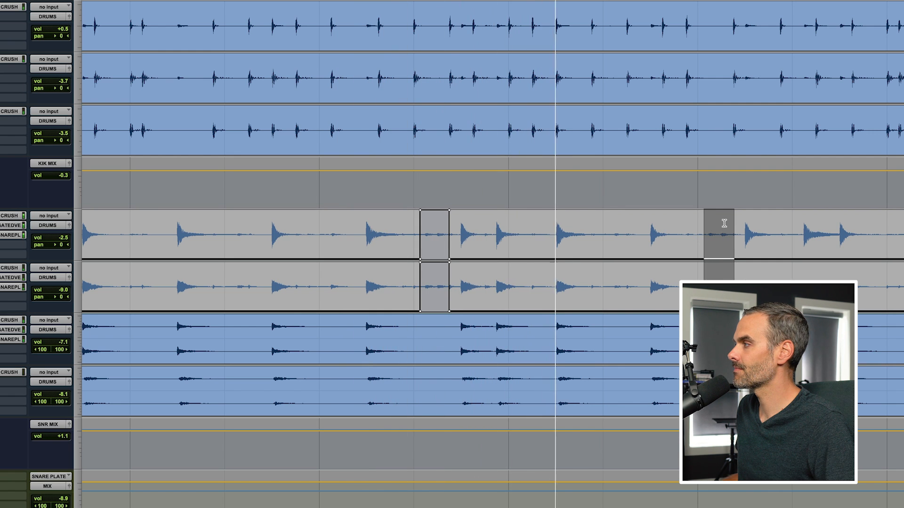
pyautogui.moveTo(732, 184); pyautogui.dragTo(733, 180)
# Step: Automate Ghost to On over the ghost notes leading into the snare fill on both snare tracks, and play the section back
pyautogui.hscroll(5, 734, 272)
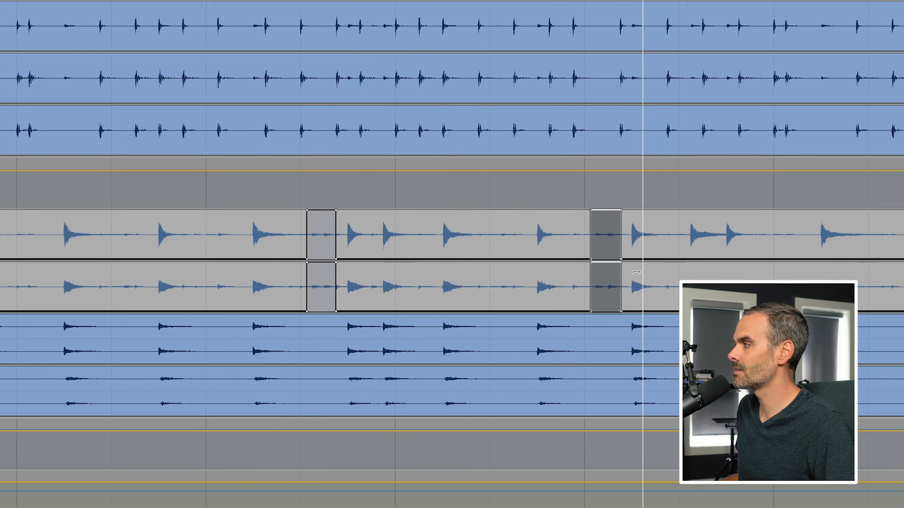
pyautogui.hscroll(5, 587, 272)
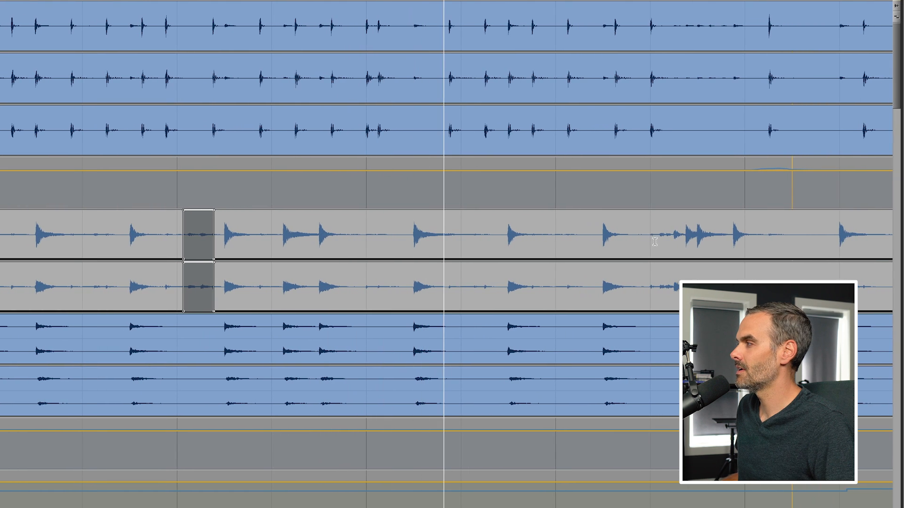
pyautogui.hscroll(3, 651, 243)
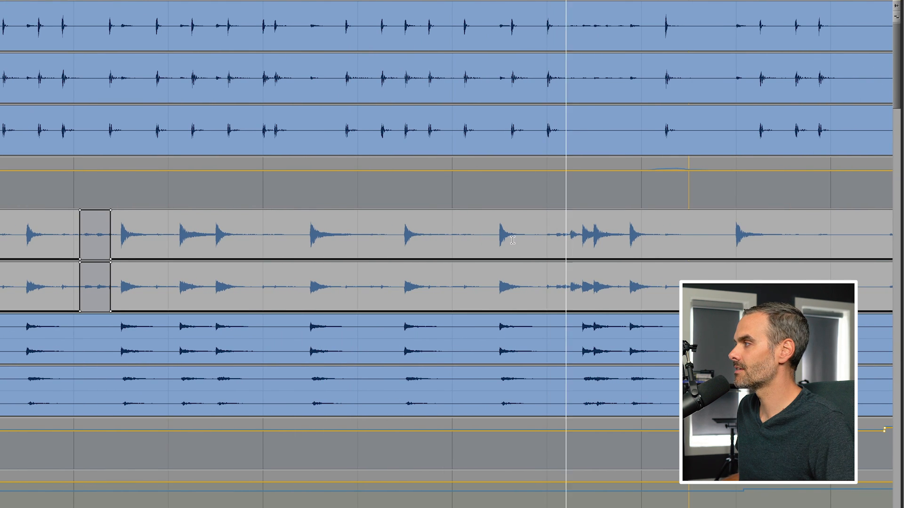
pyautogui.moveTo(547, 247); pyautogui.dragTo(577, 250)
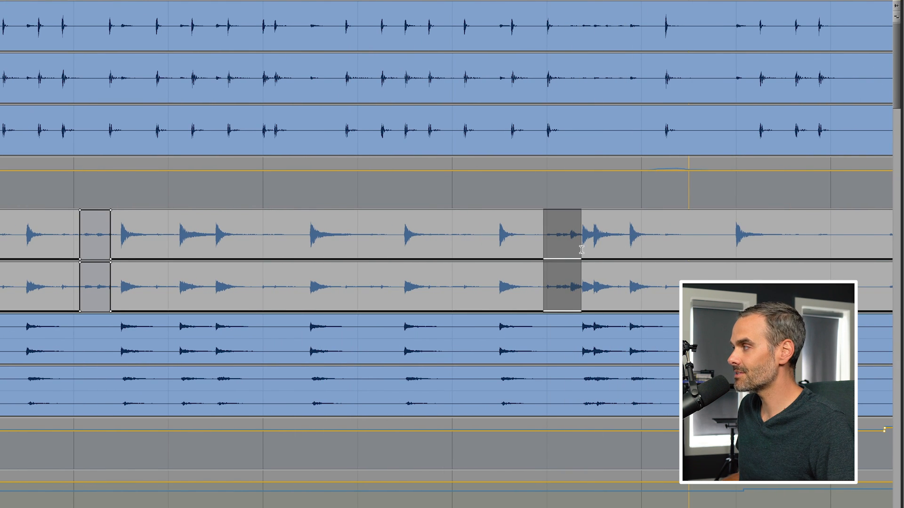
pyautogui.click(392, 239)
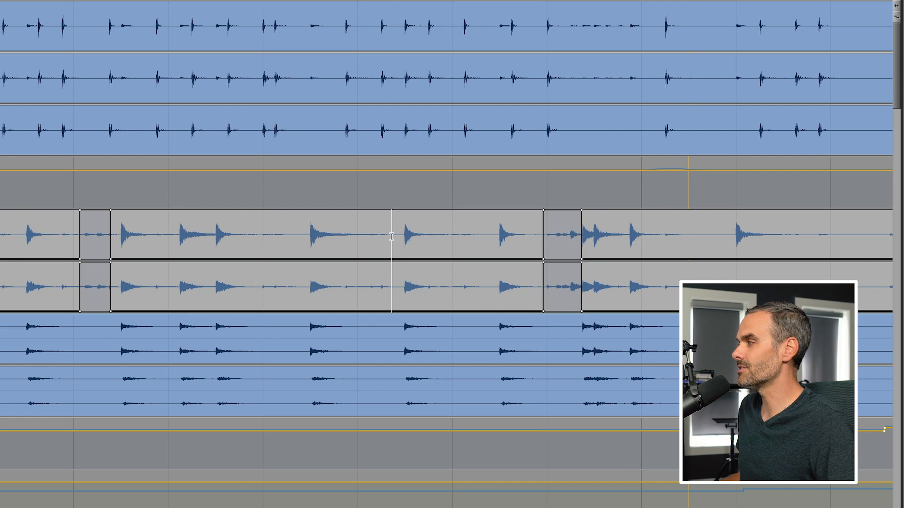
pyautogui.press('space')
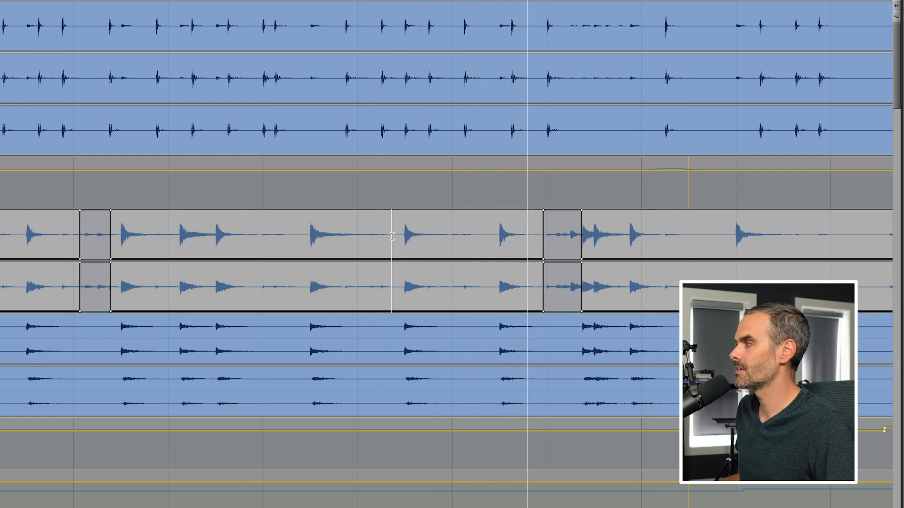
pyautogui.press('r')
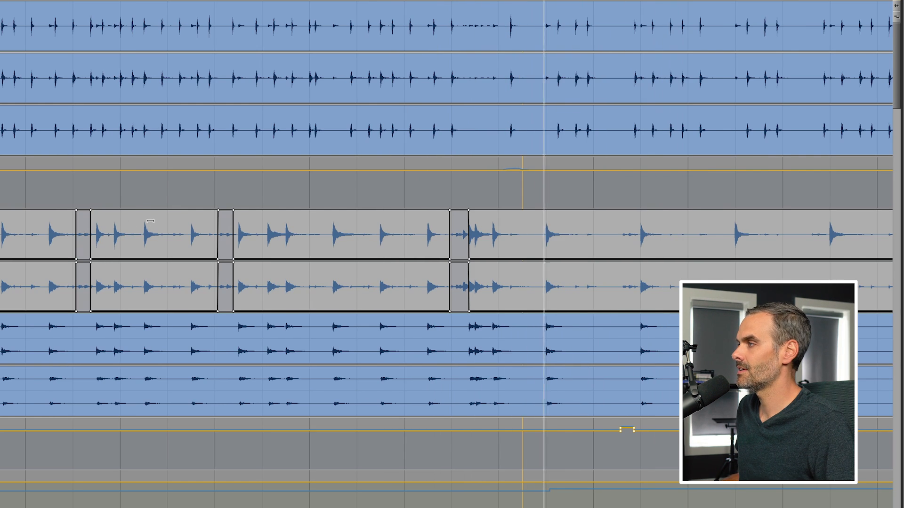
pyautogui.click(30, 233)
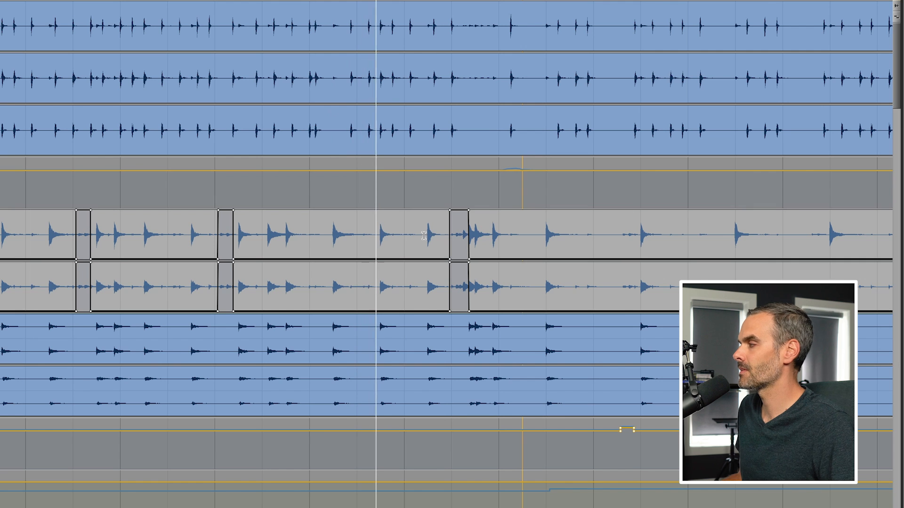
# Step: Automate Ghost to On over the first ghost notes after the snare fill on both snare tracks, and play them back
pyautogui.hscroll(4, 500, 240)
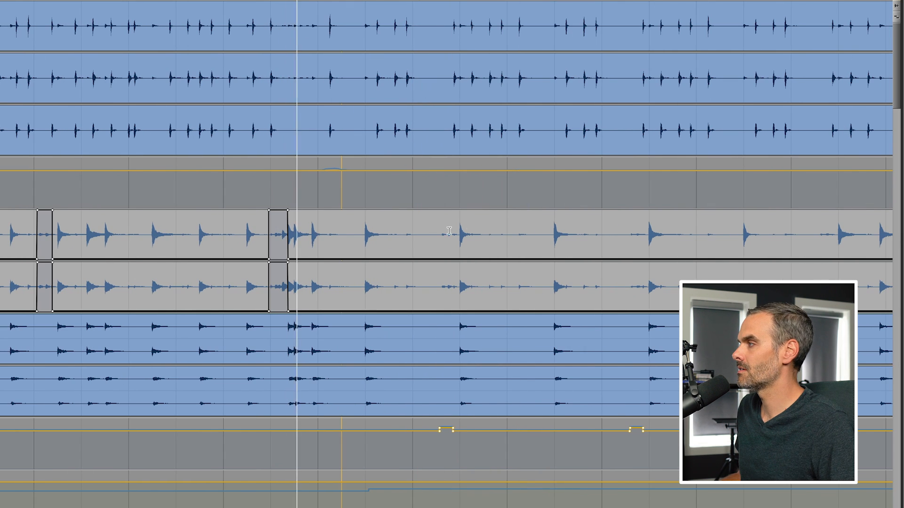
pyautogui.moveTo(439, 239); pyautogui.dragTo(459, 237)
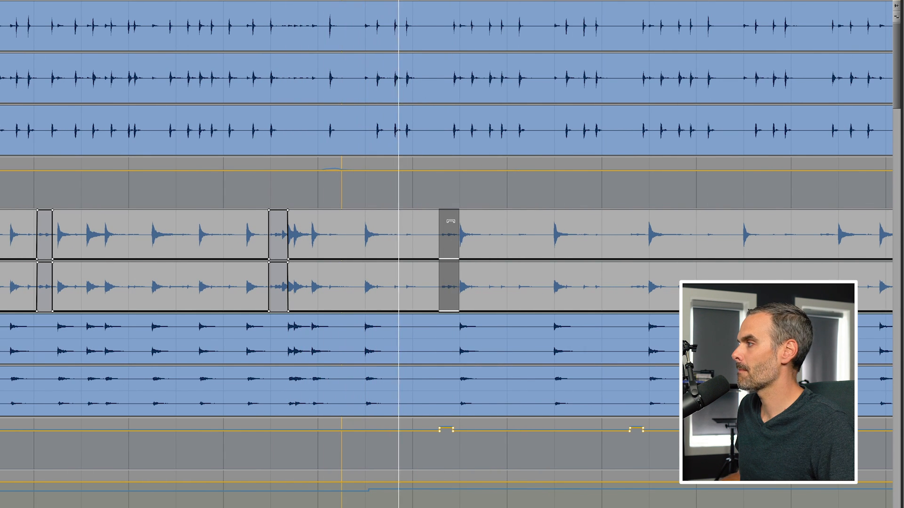
pyautogui.click(330, 242)
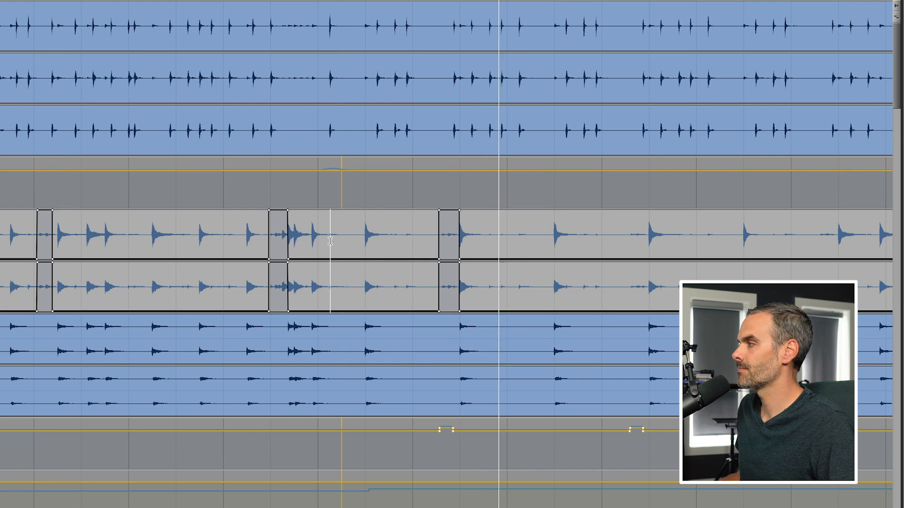
pyautogui.press('space')
pyautogui.click(359, 239)
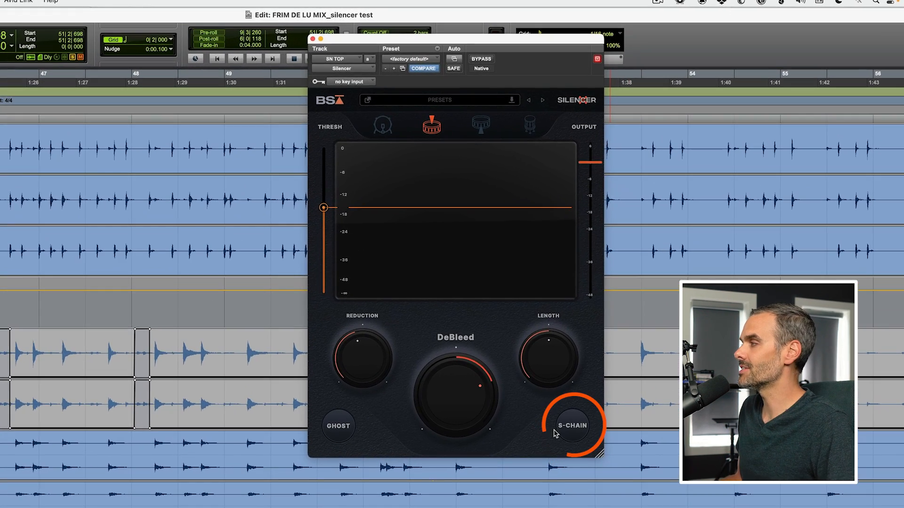
# Step: Enable S-CHAIN in Silencer on SN TOP and view the available buses for its key input without assigning one
pyautogui.click(563, 430)
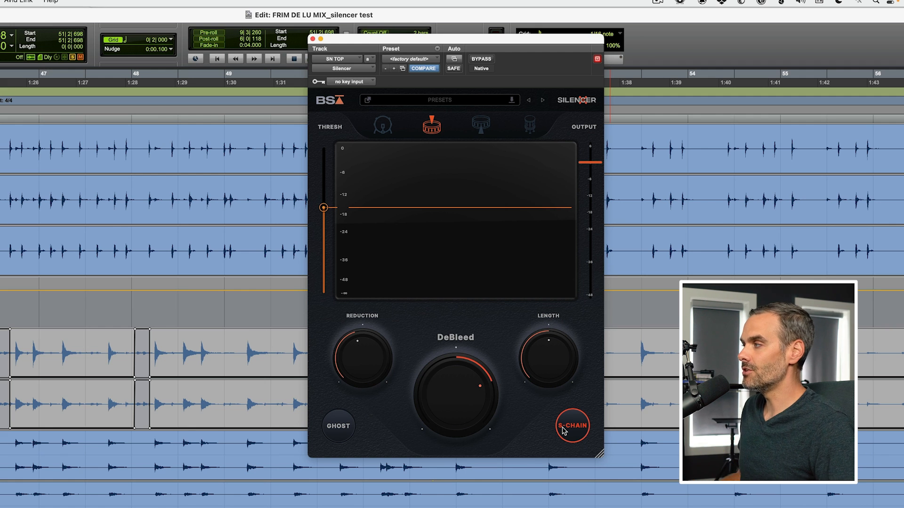
pyautogui.click(349, 82)
pyautogui.moveTo(351, 91)
pyautogui.moveTo(451, 92)
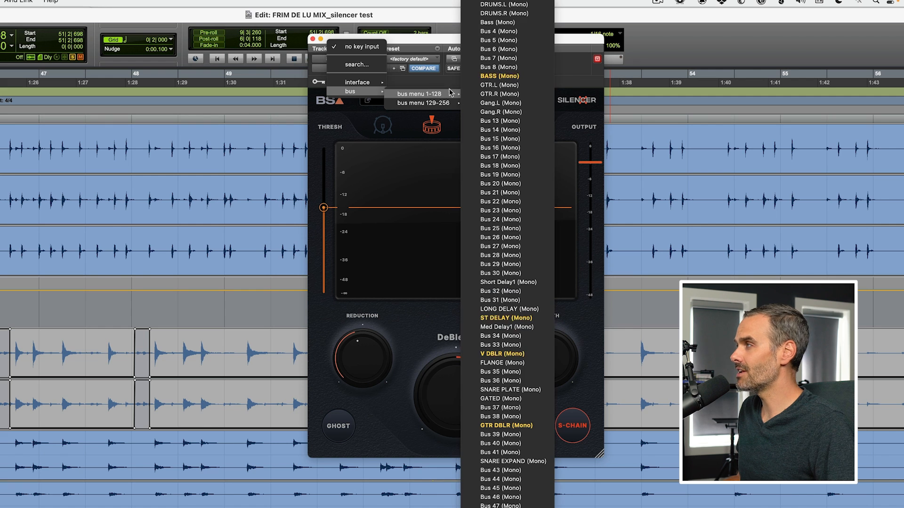
pyautogui.click(574, 72)
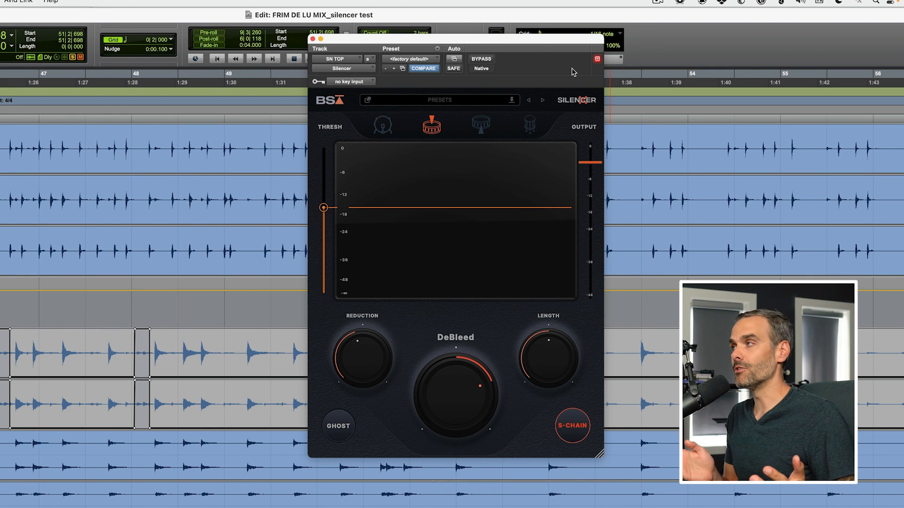